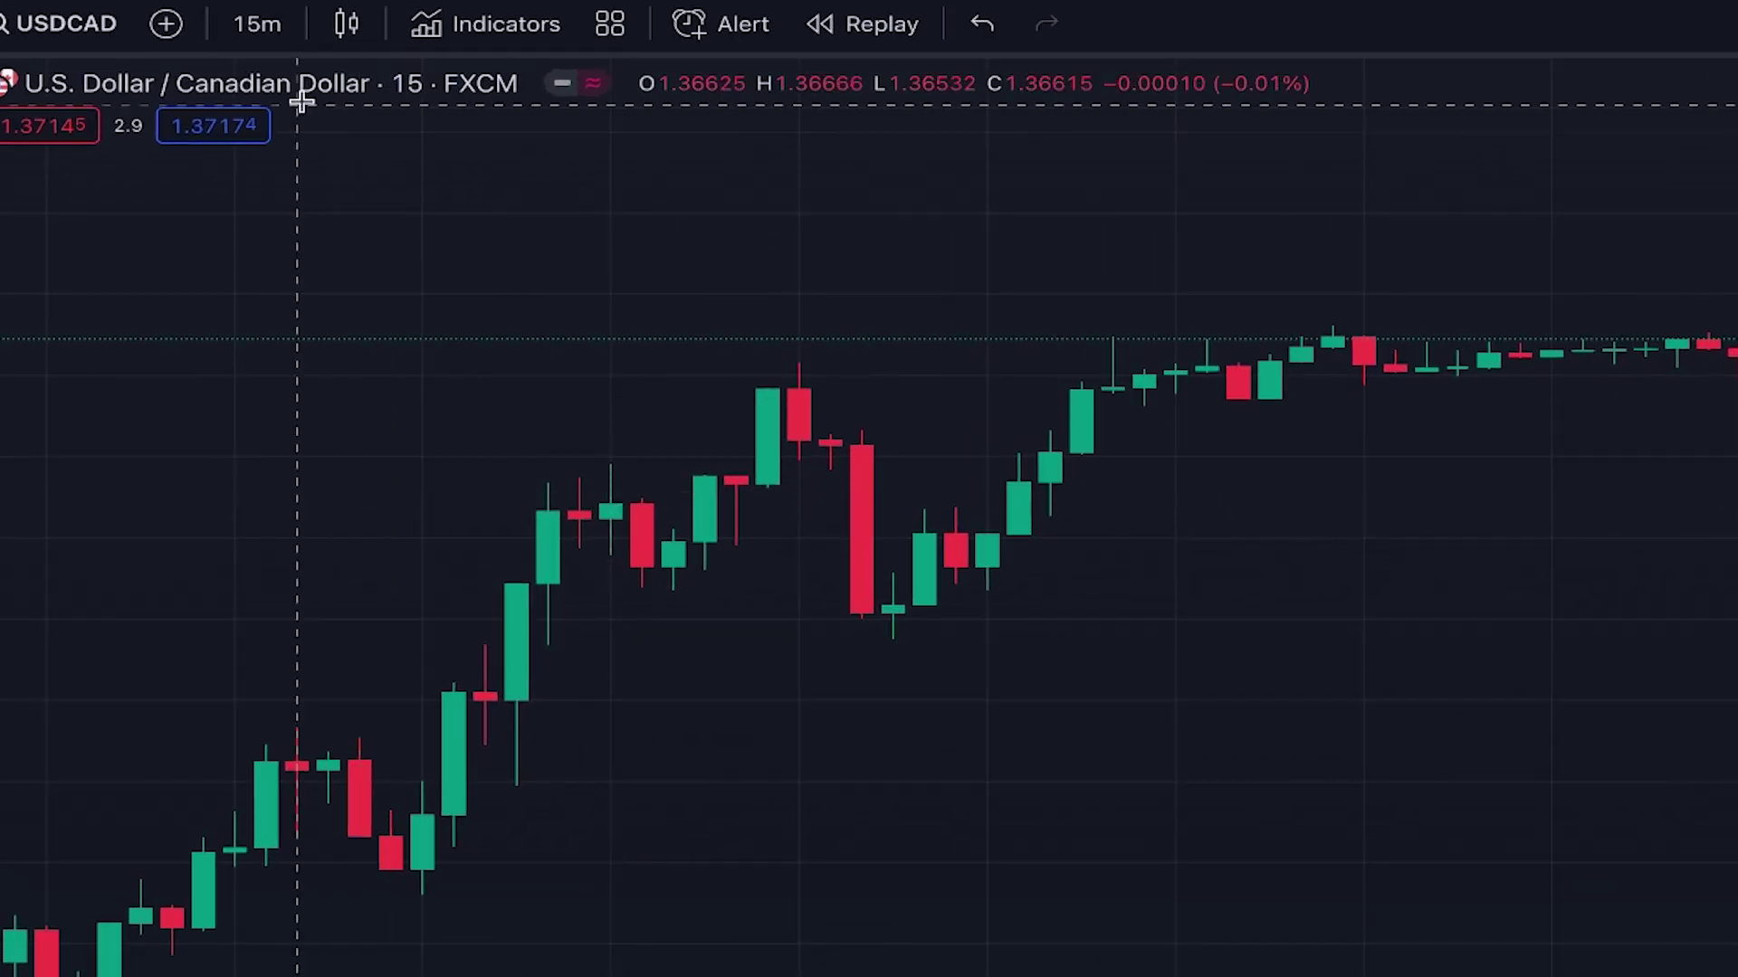
# Step: Keep the chart on the 15-minute interval and the USDCAD symbol, leaving both unchanged
pyautogui.click(267, 27)
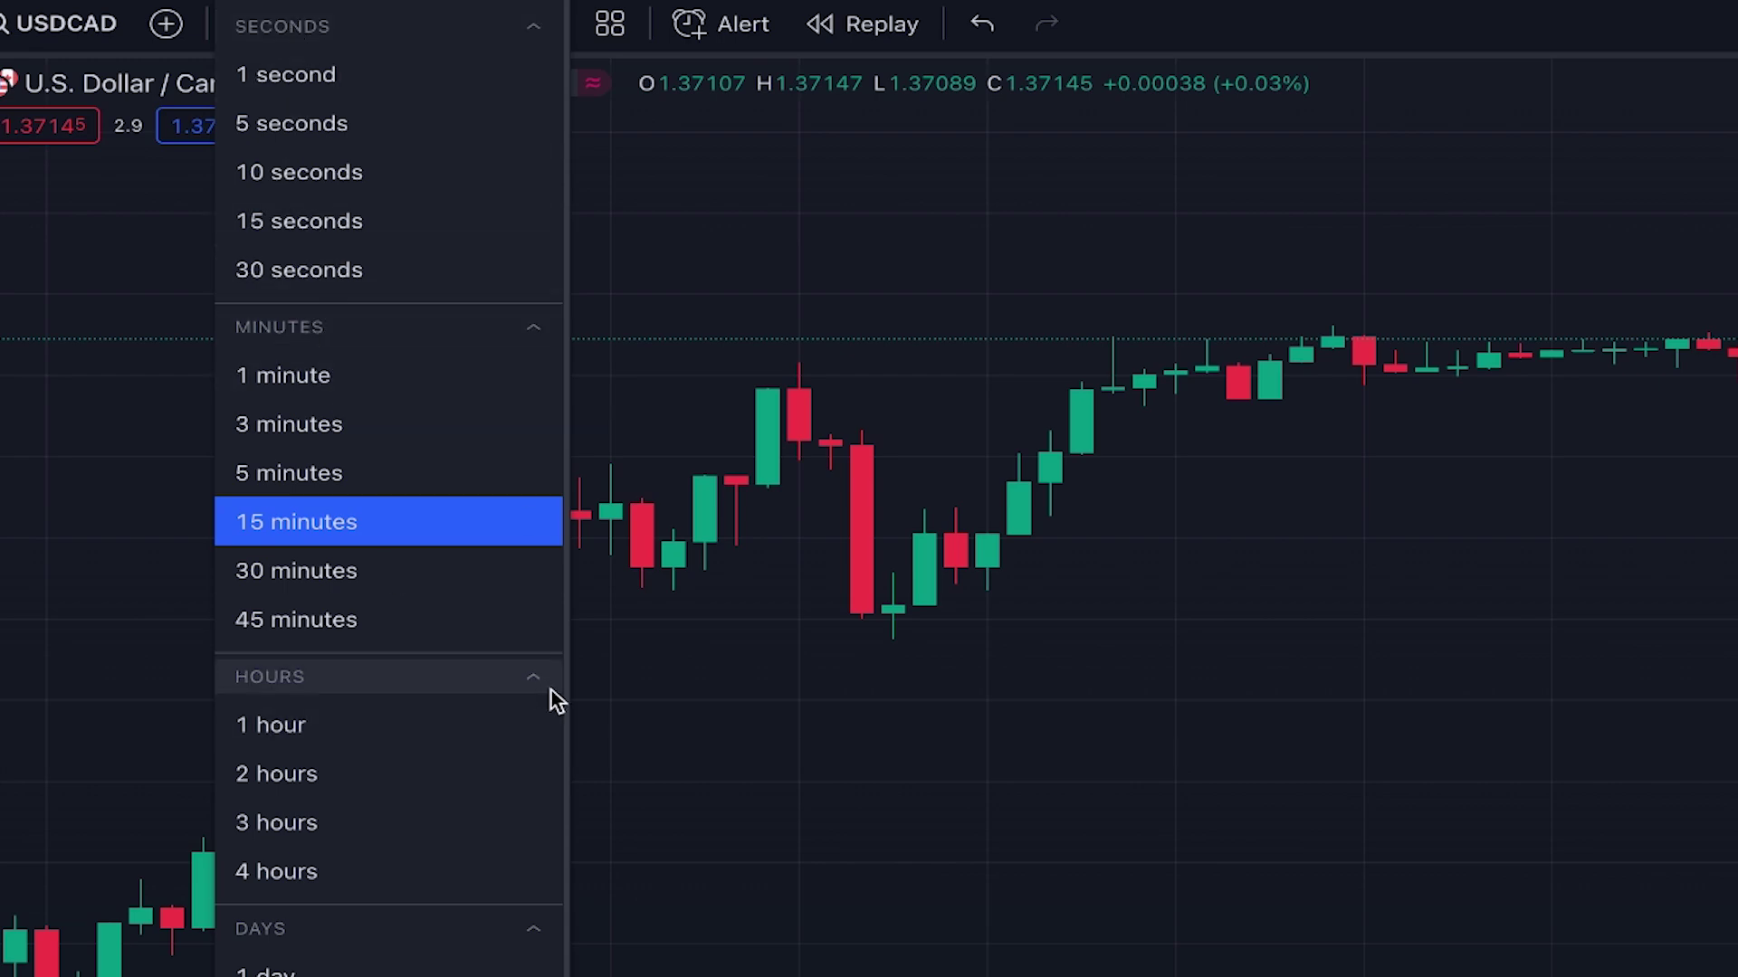
pyautogui.click(715, 724)
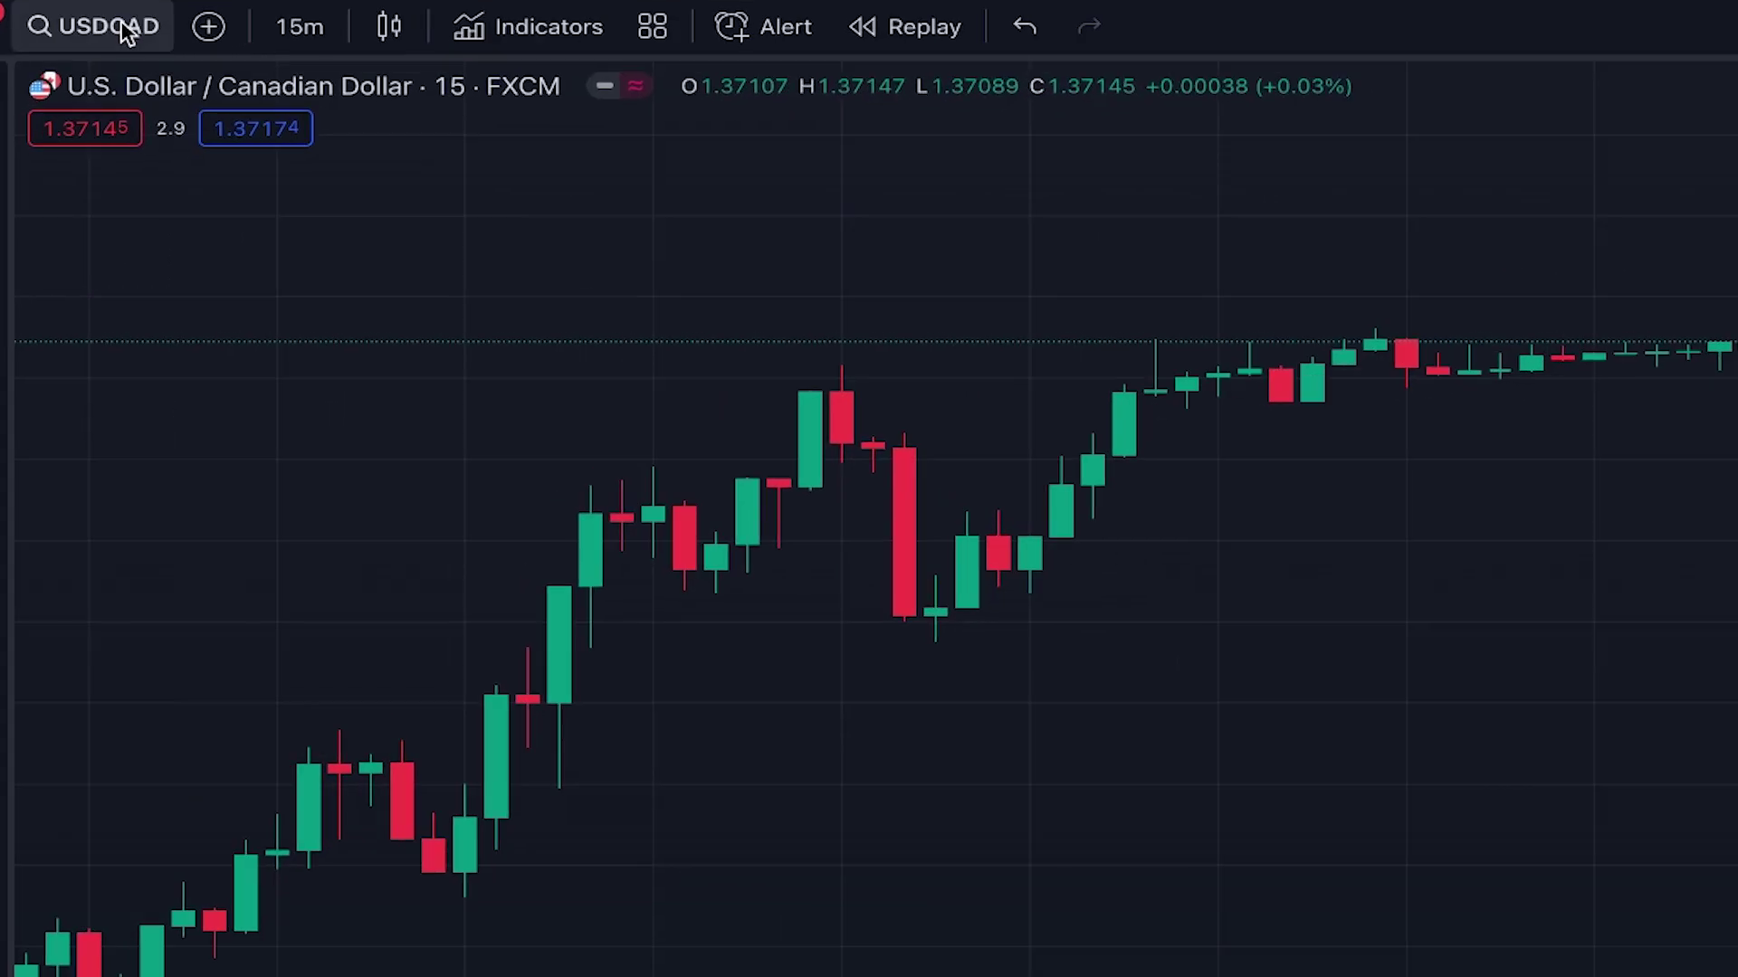
pyautogui.click(127, 32)
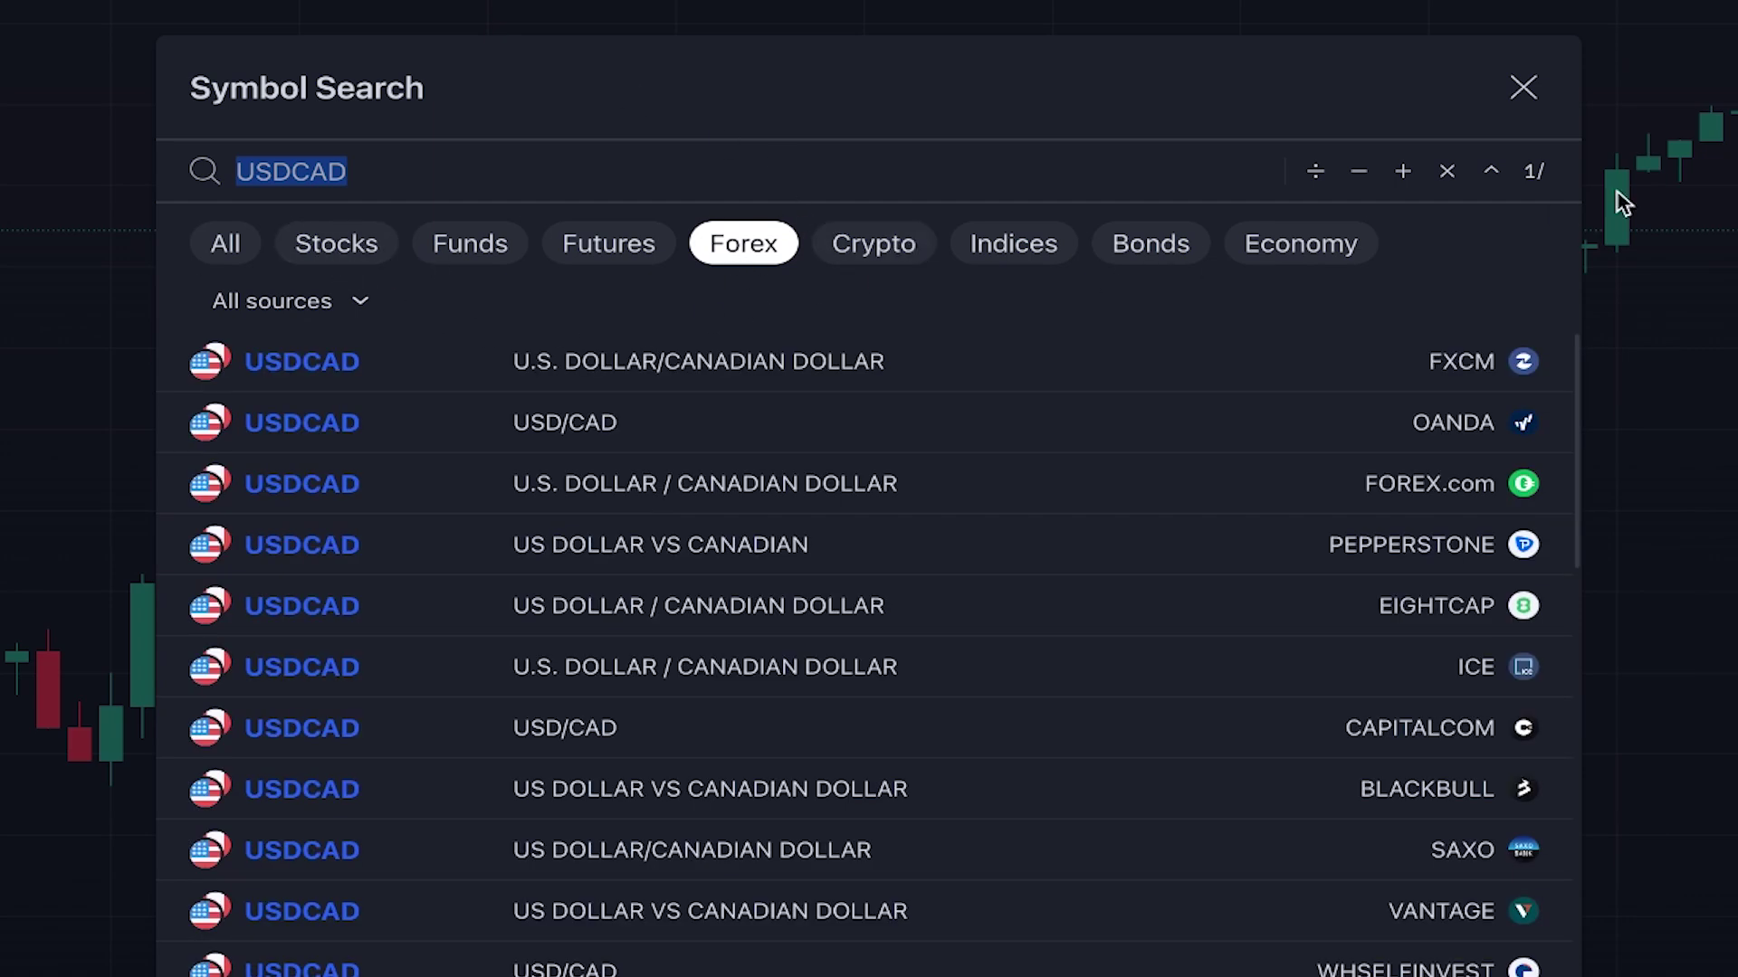
pyautogui.click(1523, 87)
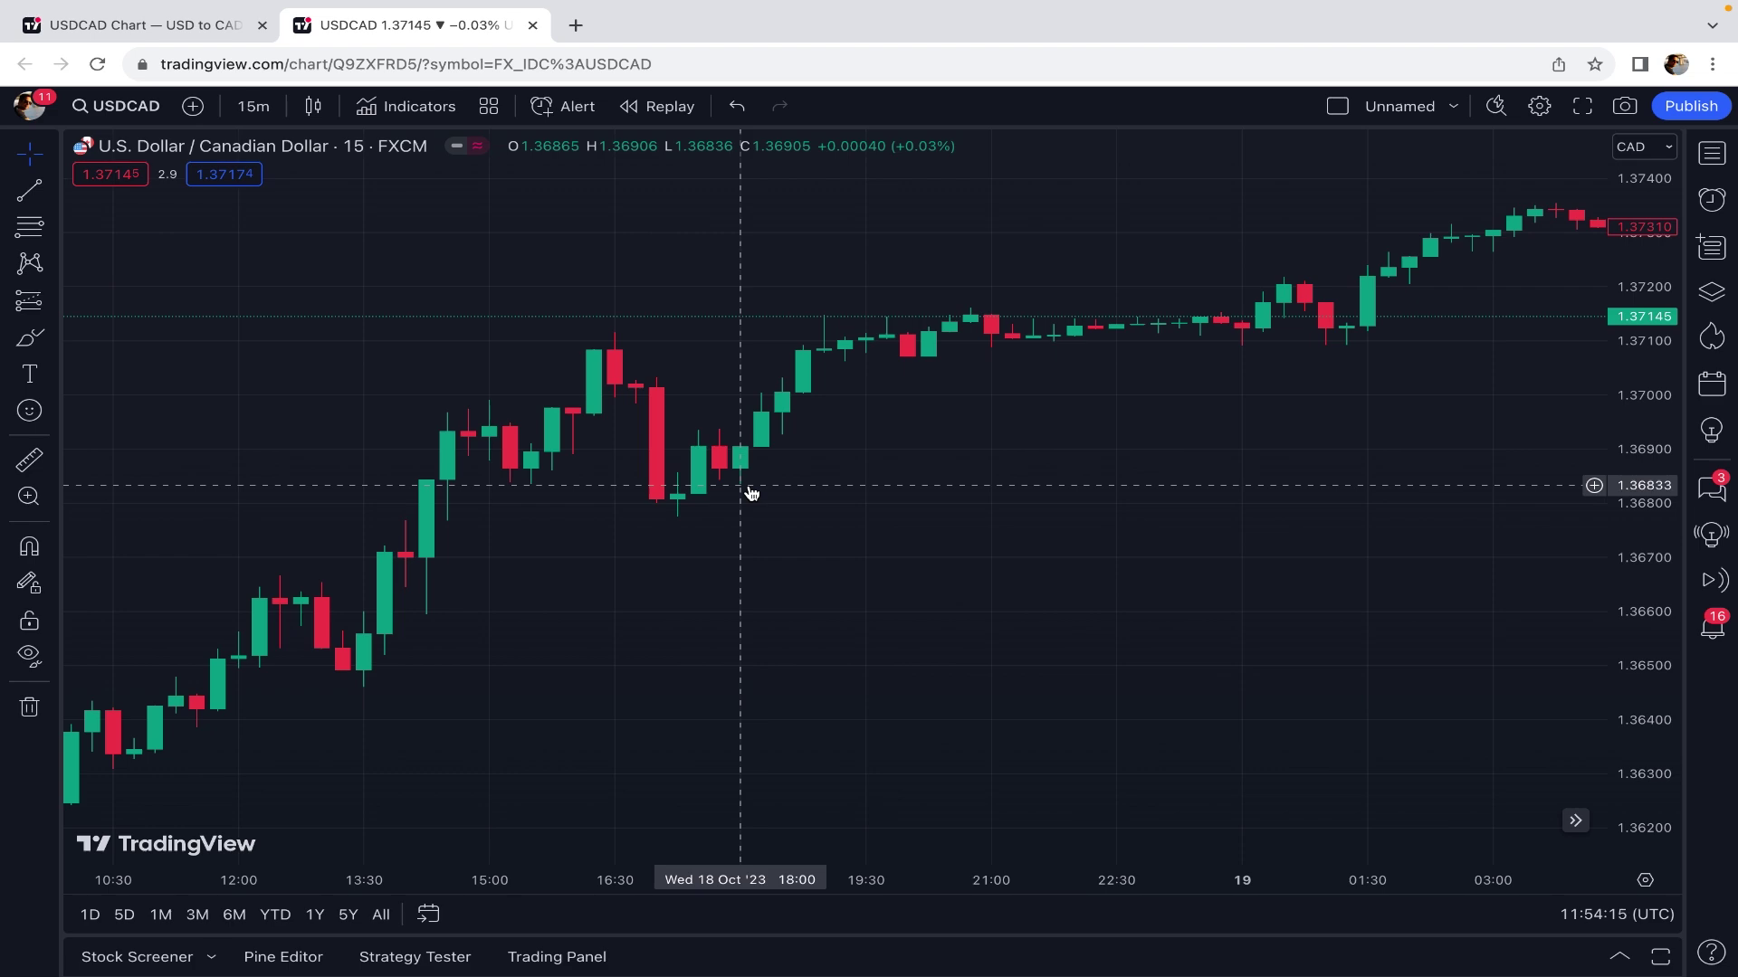
# Step: Search indicators for 'ribbon' and add the Moving Average Ribbon overlay to the chart
pyautogui.click(412, 106)
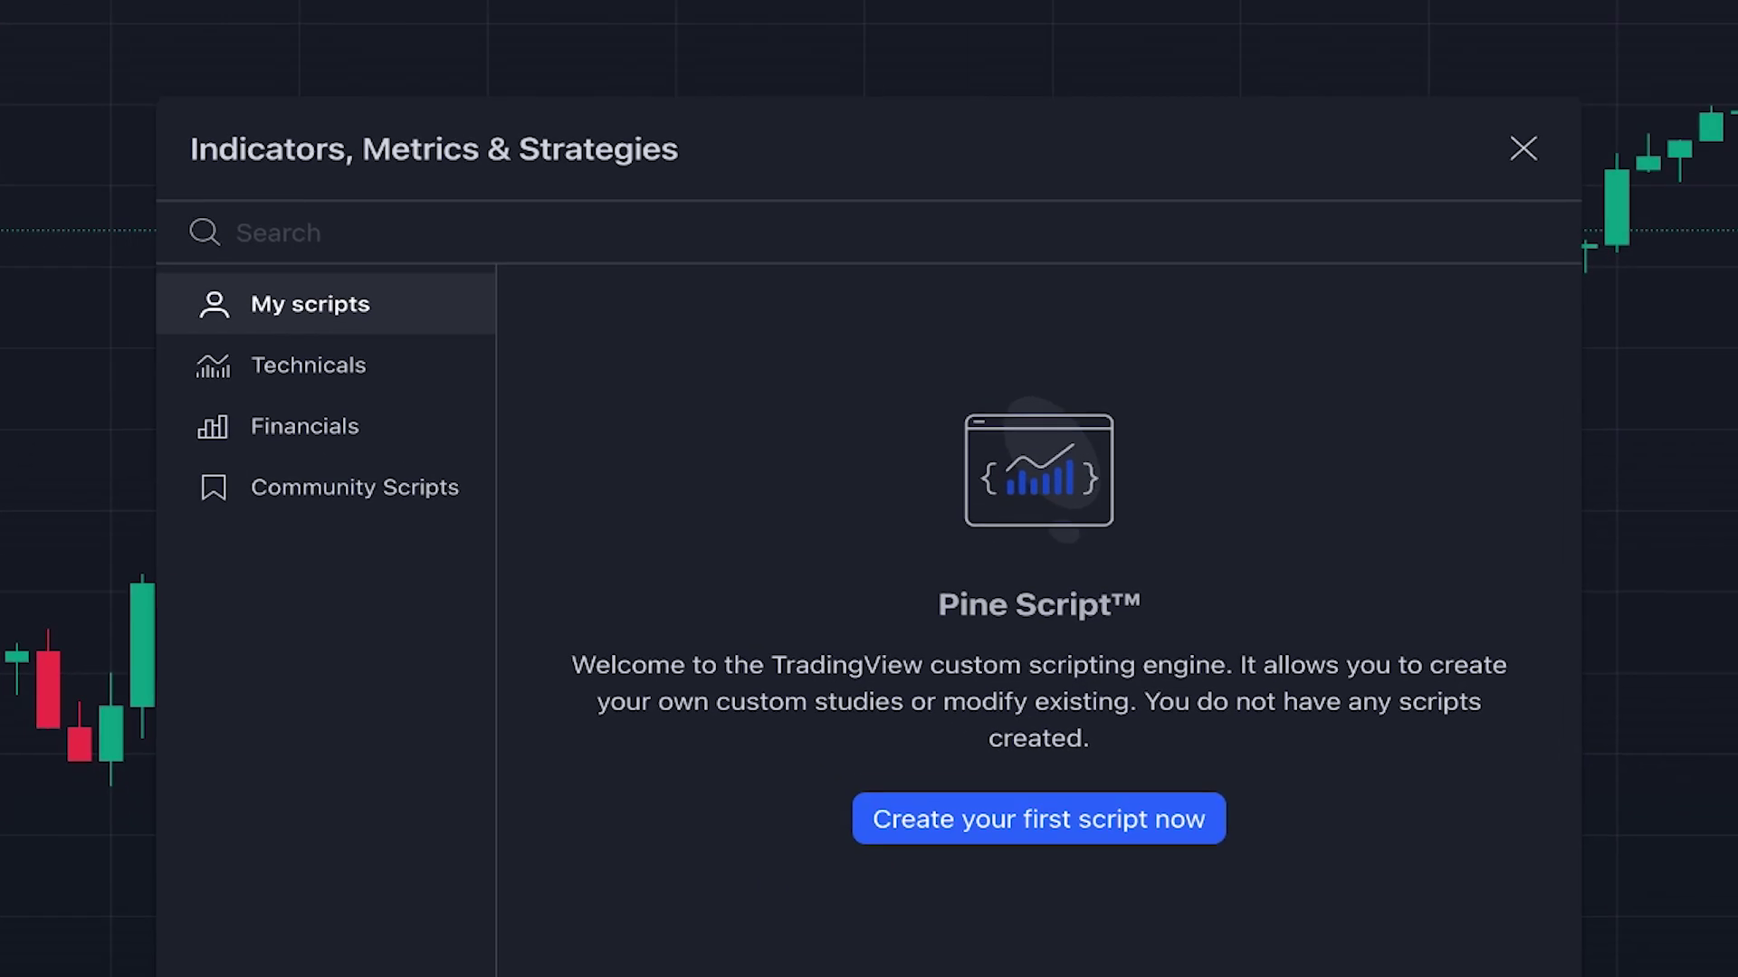
pyautogui.write('ribbon')
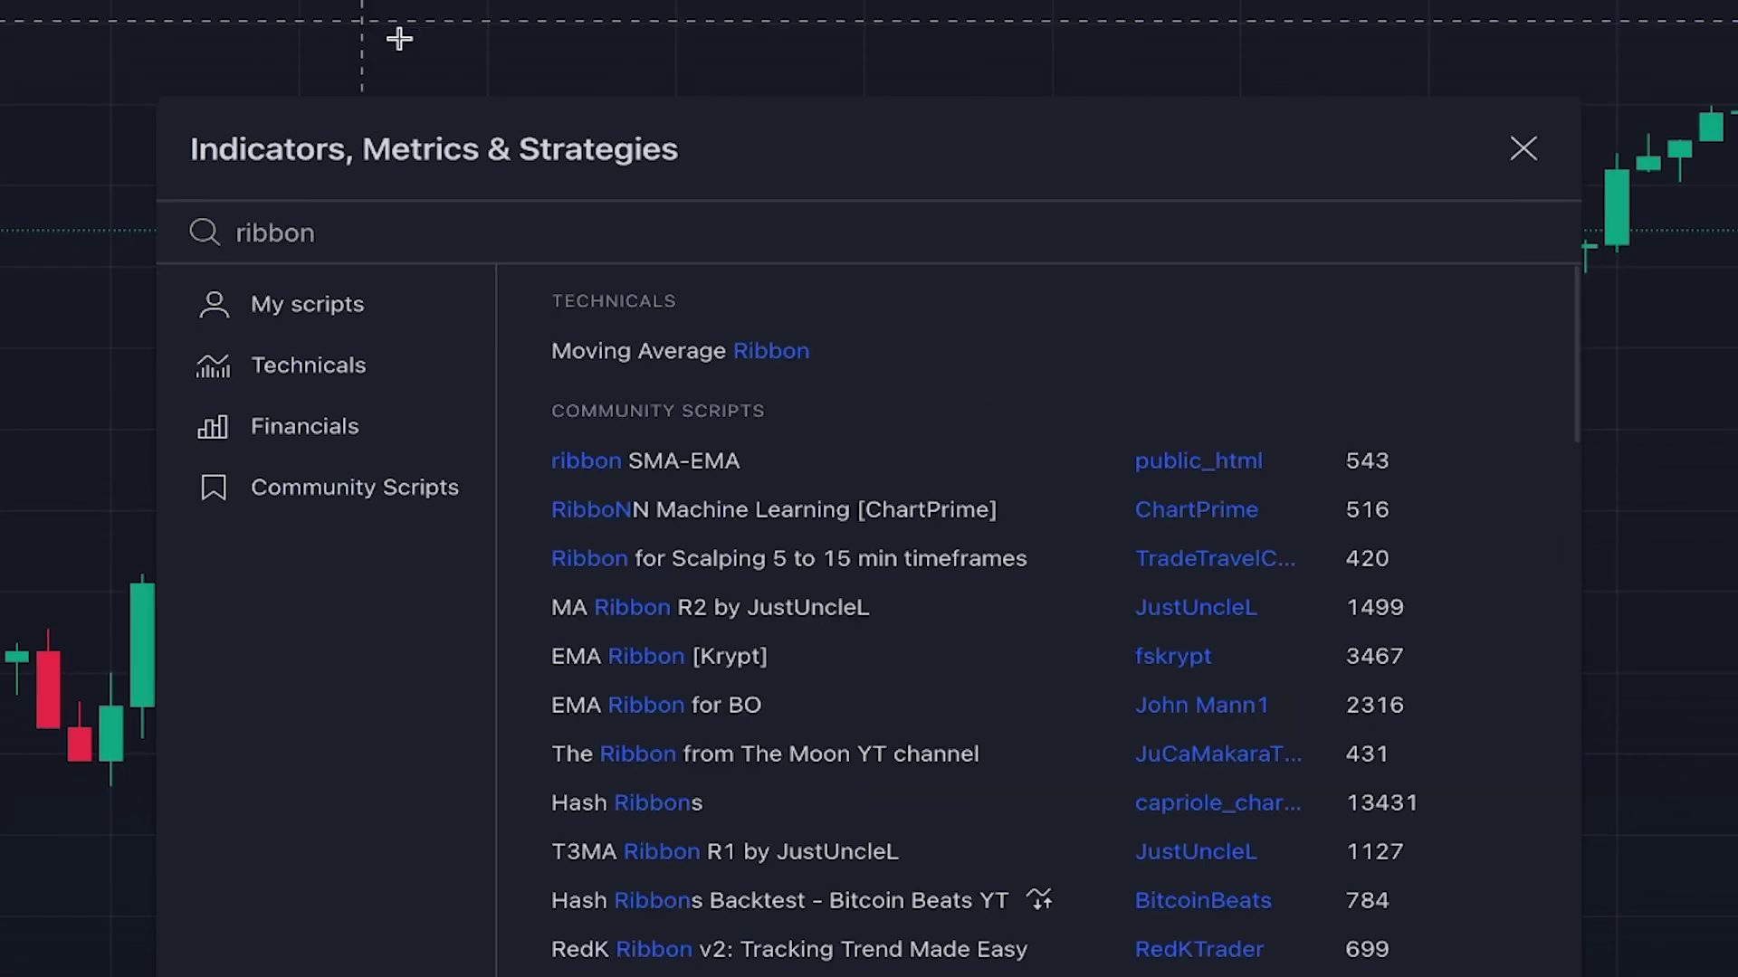
pyautogui.click(759, 336)
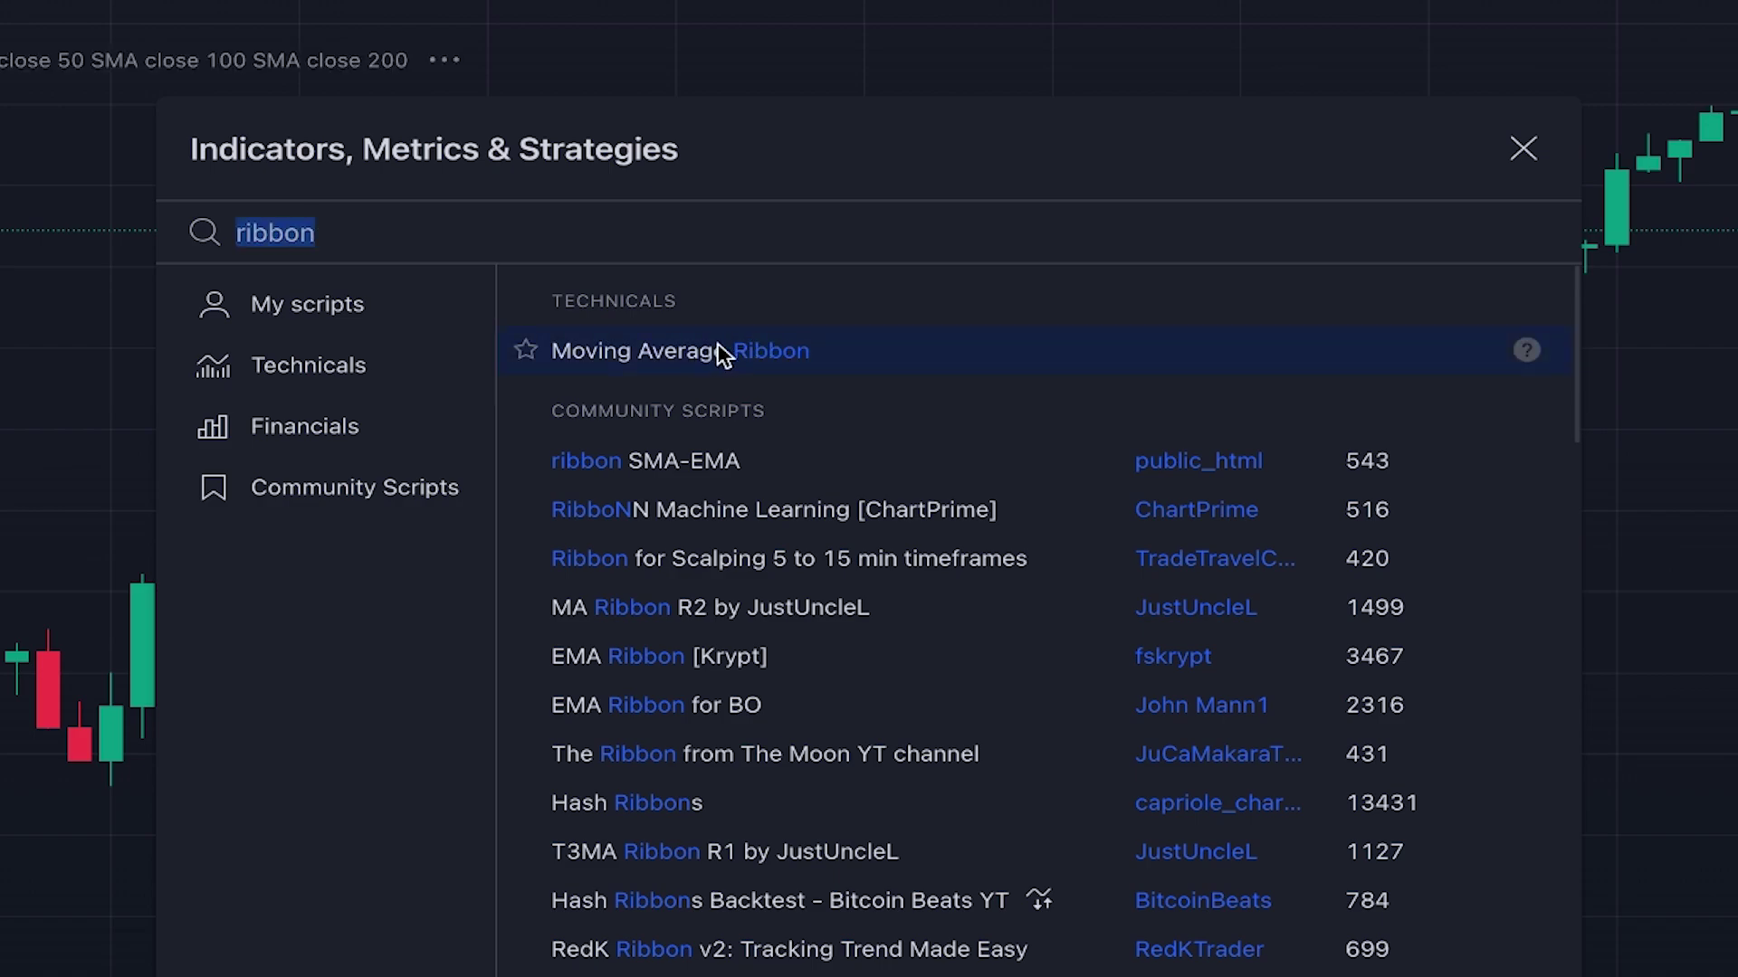
pyautogui.click(1524, 149)
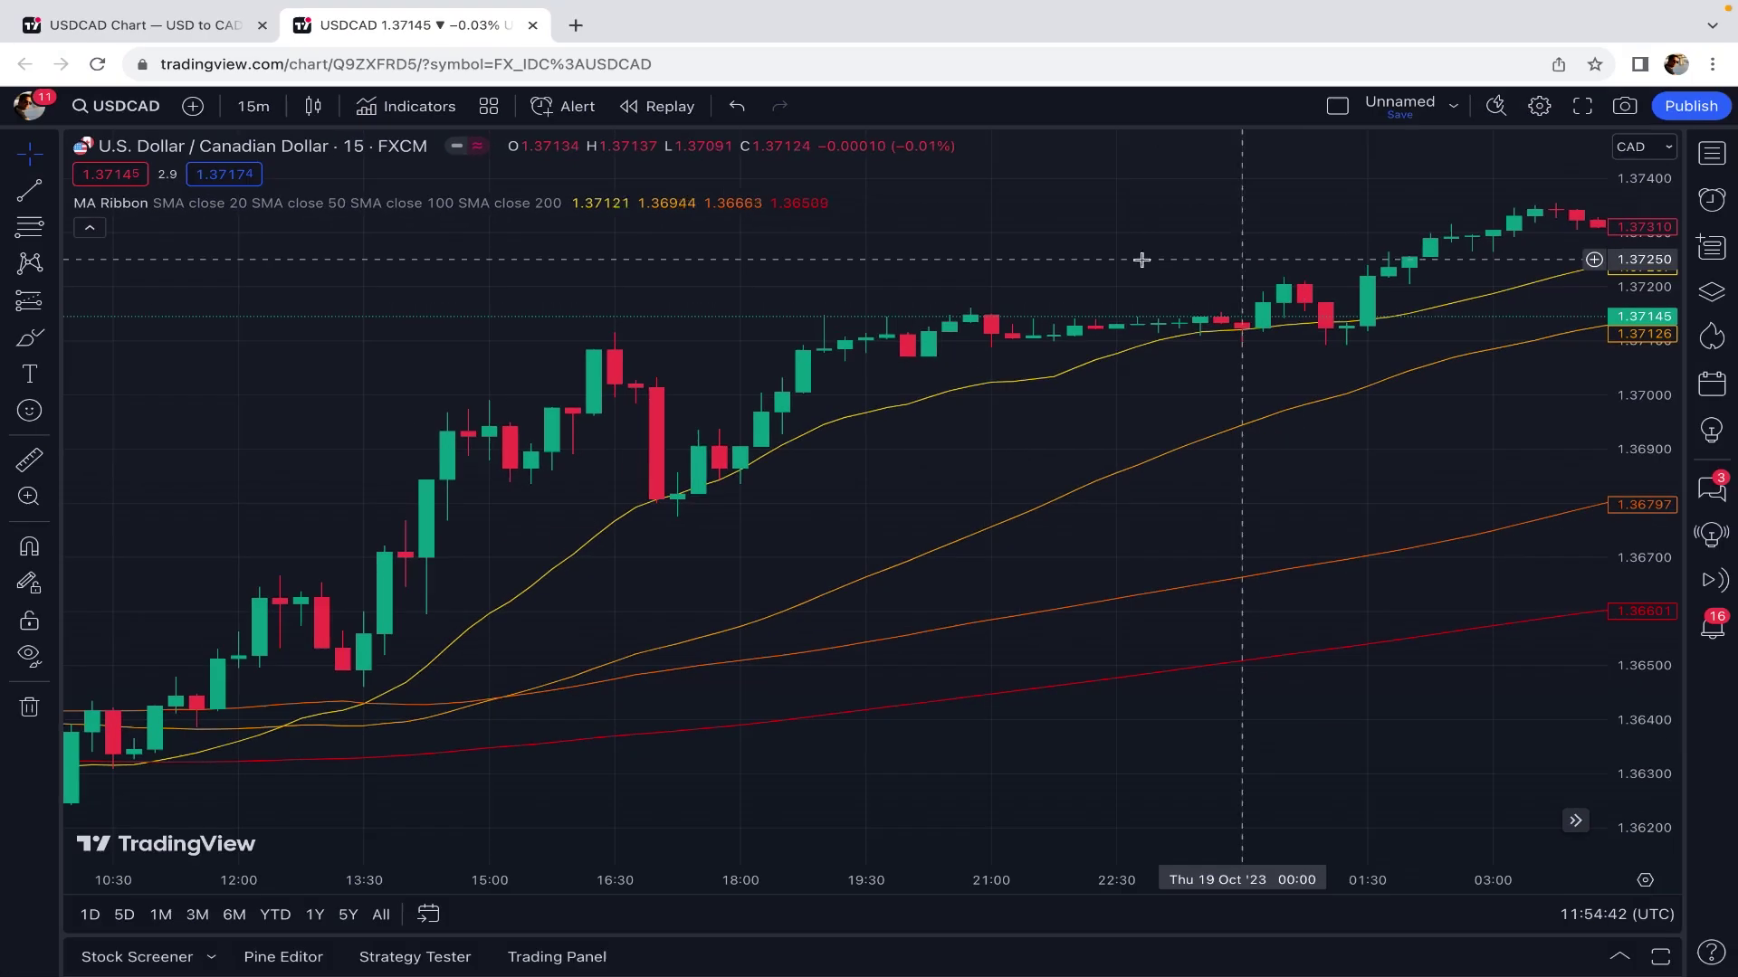
pyautogui.moveTo(214, 109)
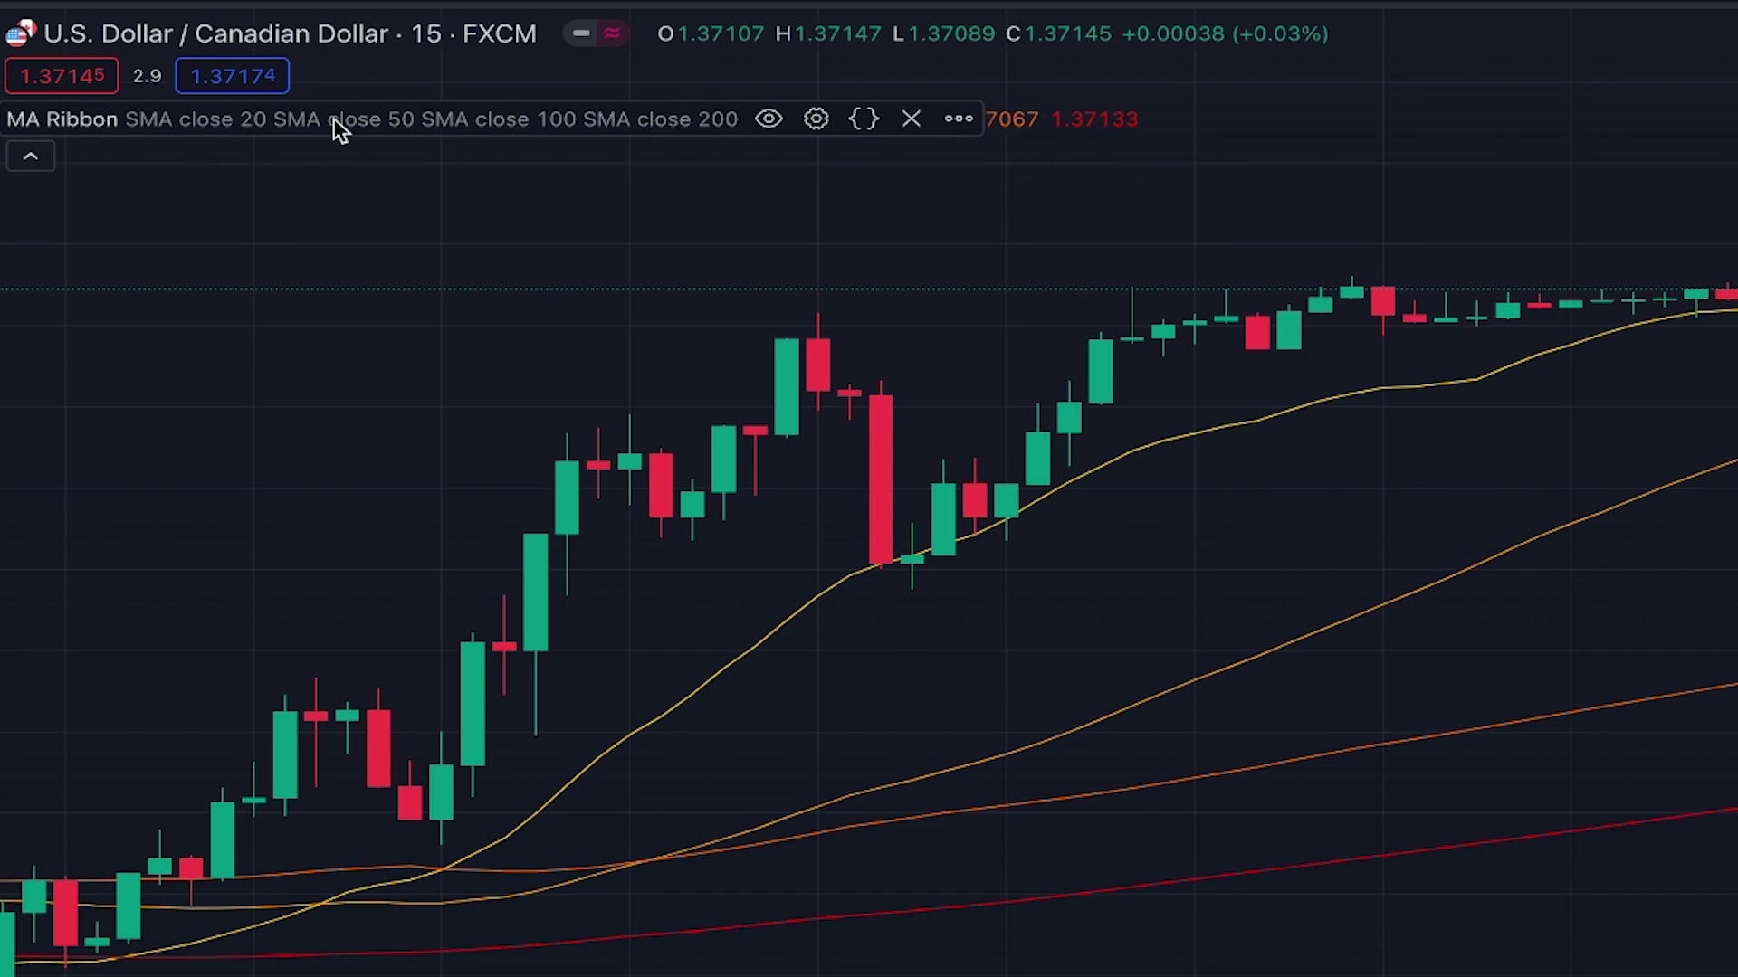
# Step: In the MA Ribbon settings, turn off moving averages №3 and №4
pyautogui.click(818, 117)
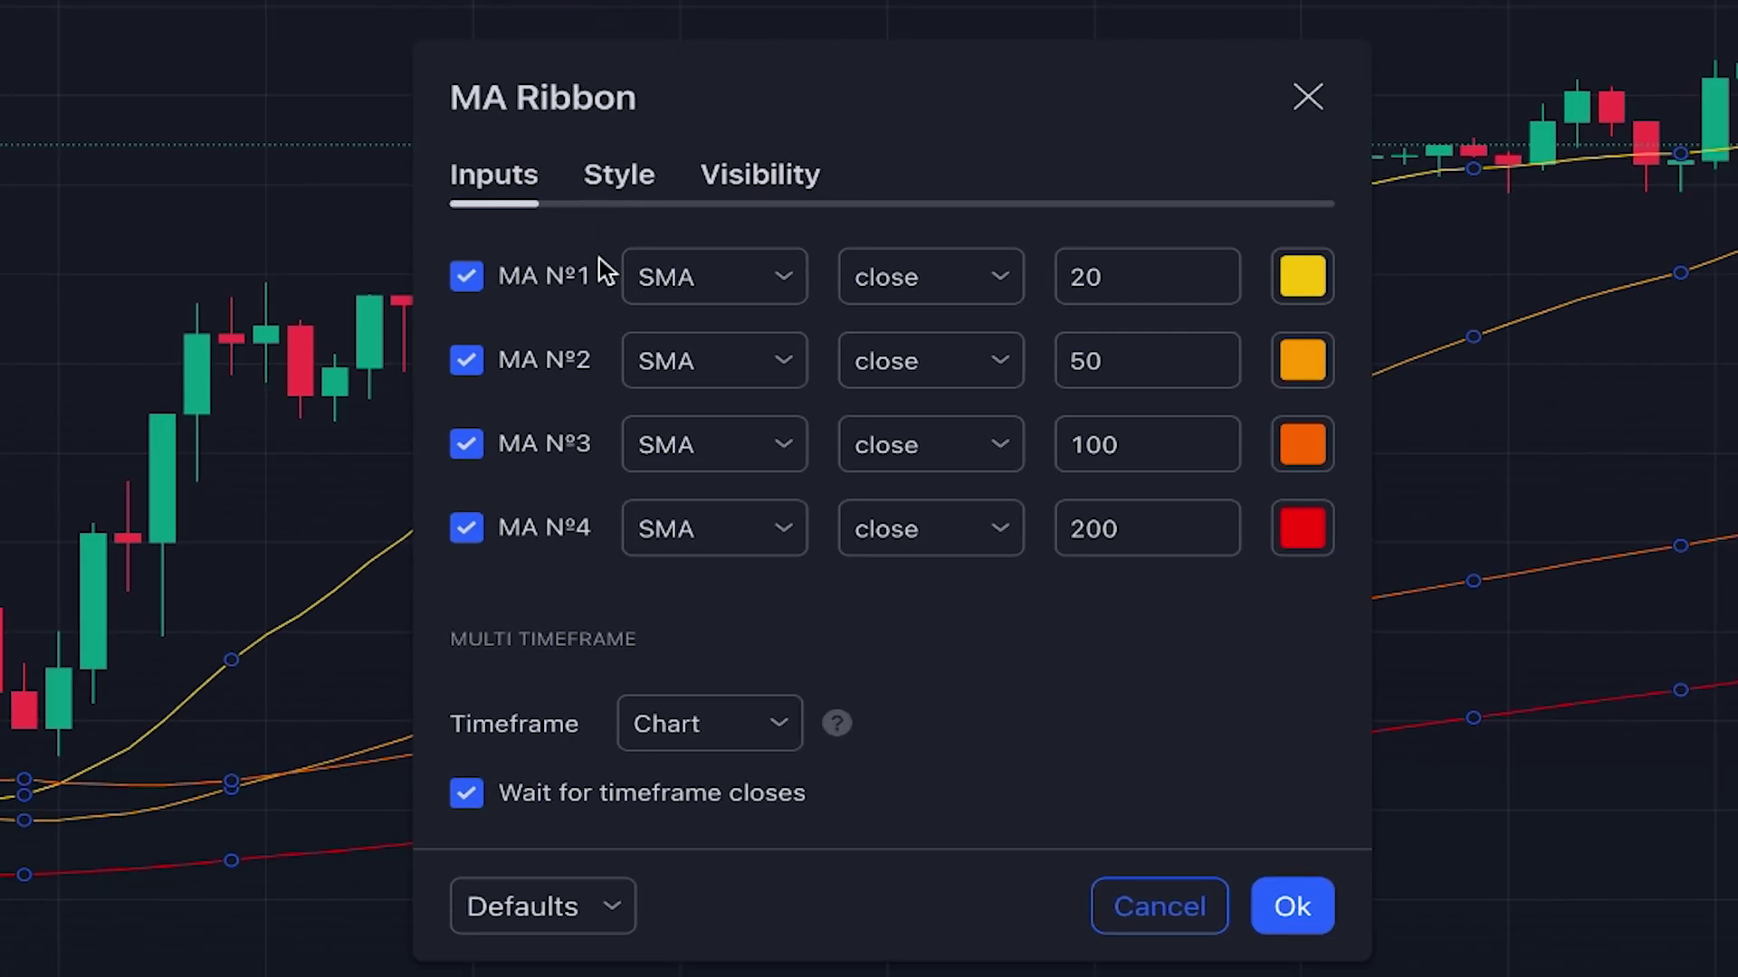
pyautogui.click(478, 526)
pyautogui.click(471, 452)
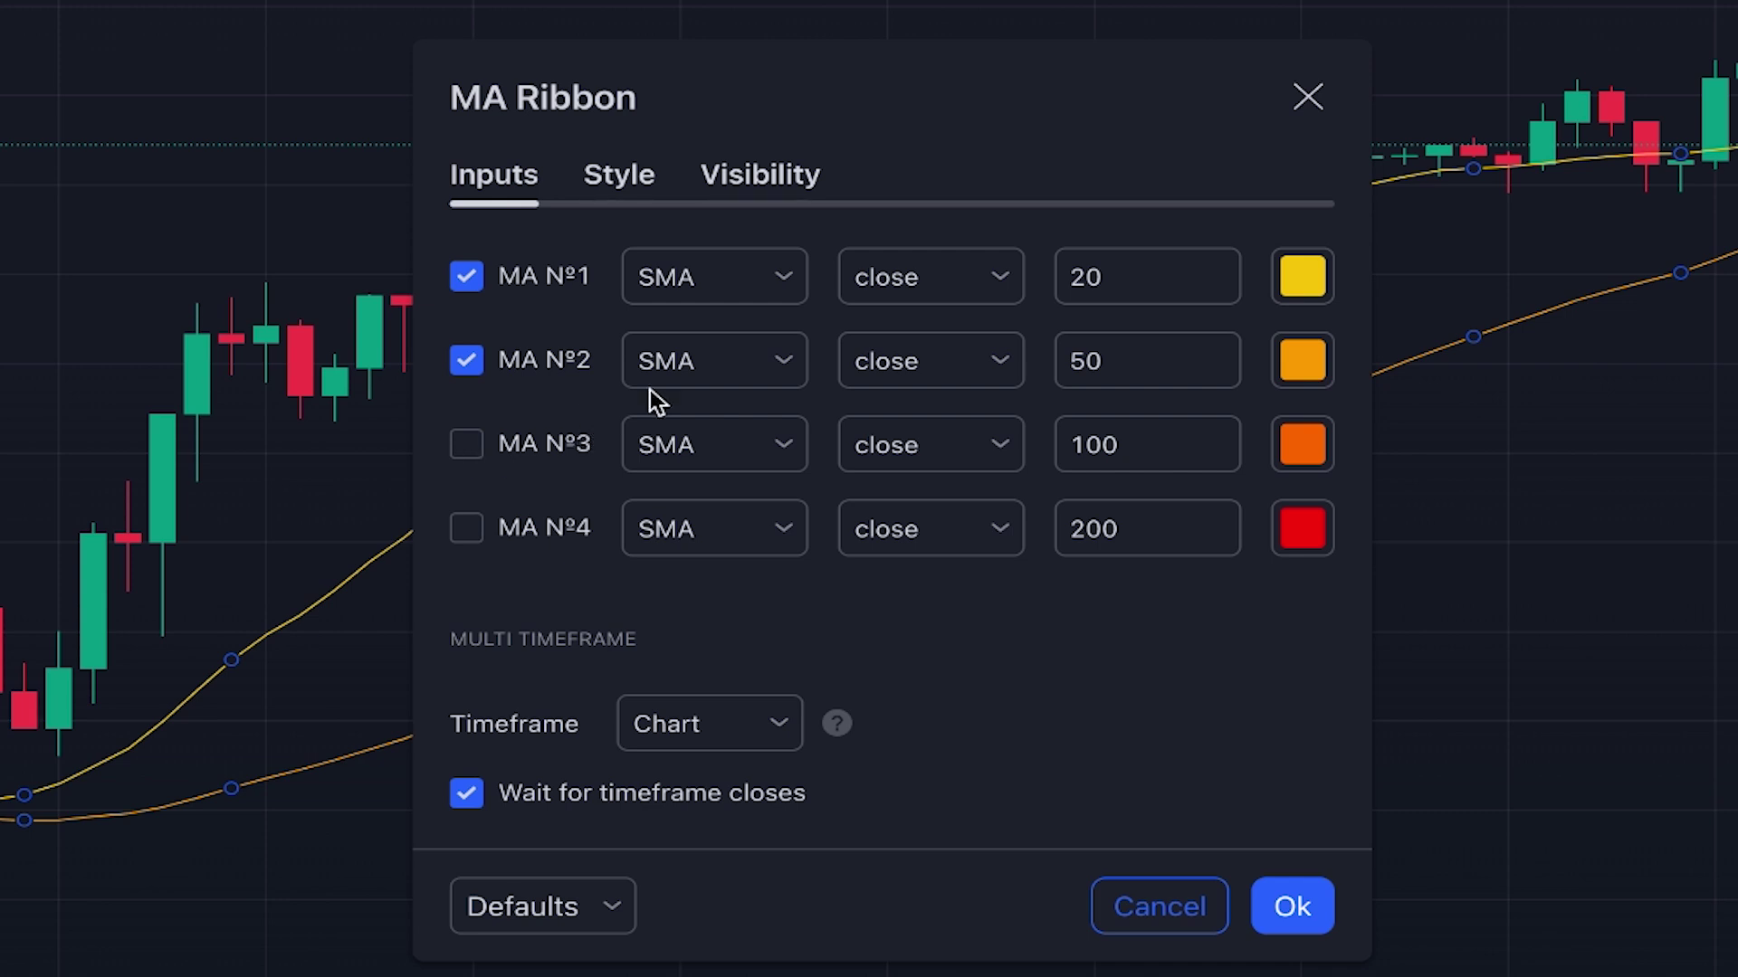
# Step: Make MA №1 an EMA with length 9 and MA №2 an EMA with length 30
pyautogui.click(761, 280)
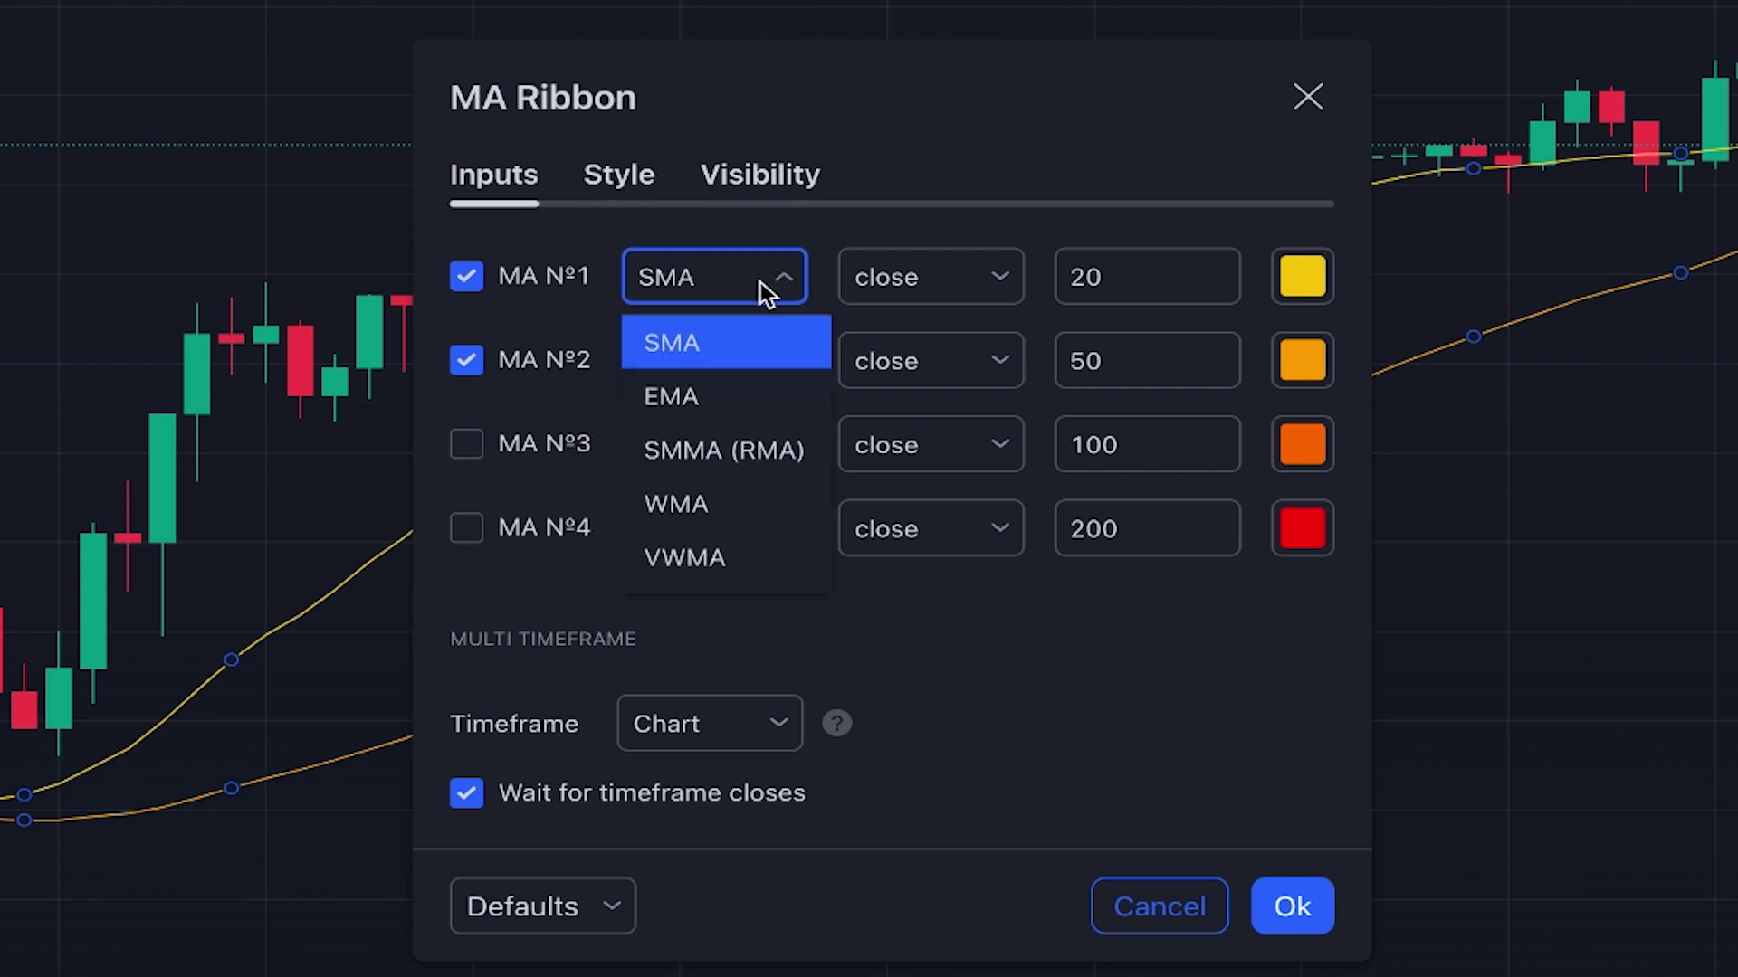
pyautogui.click(712, 405)
pyautogui.click(776, 369)
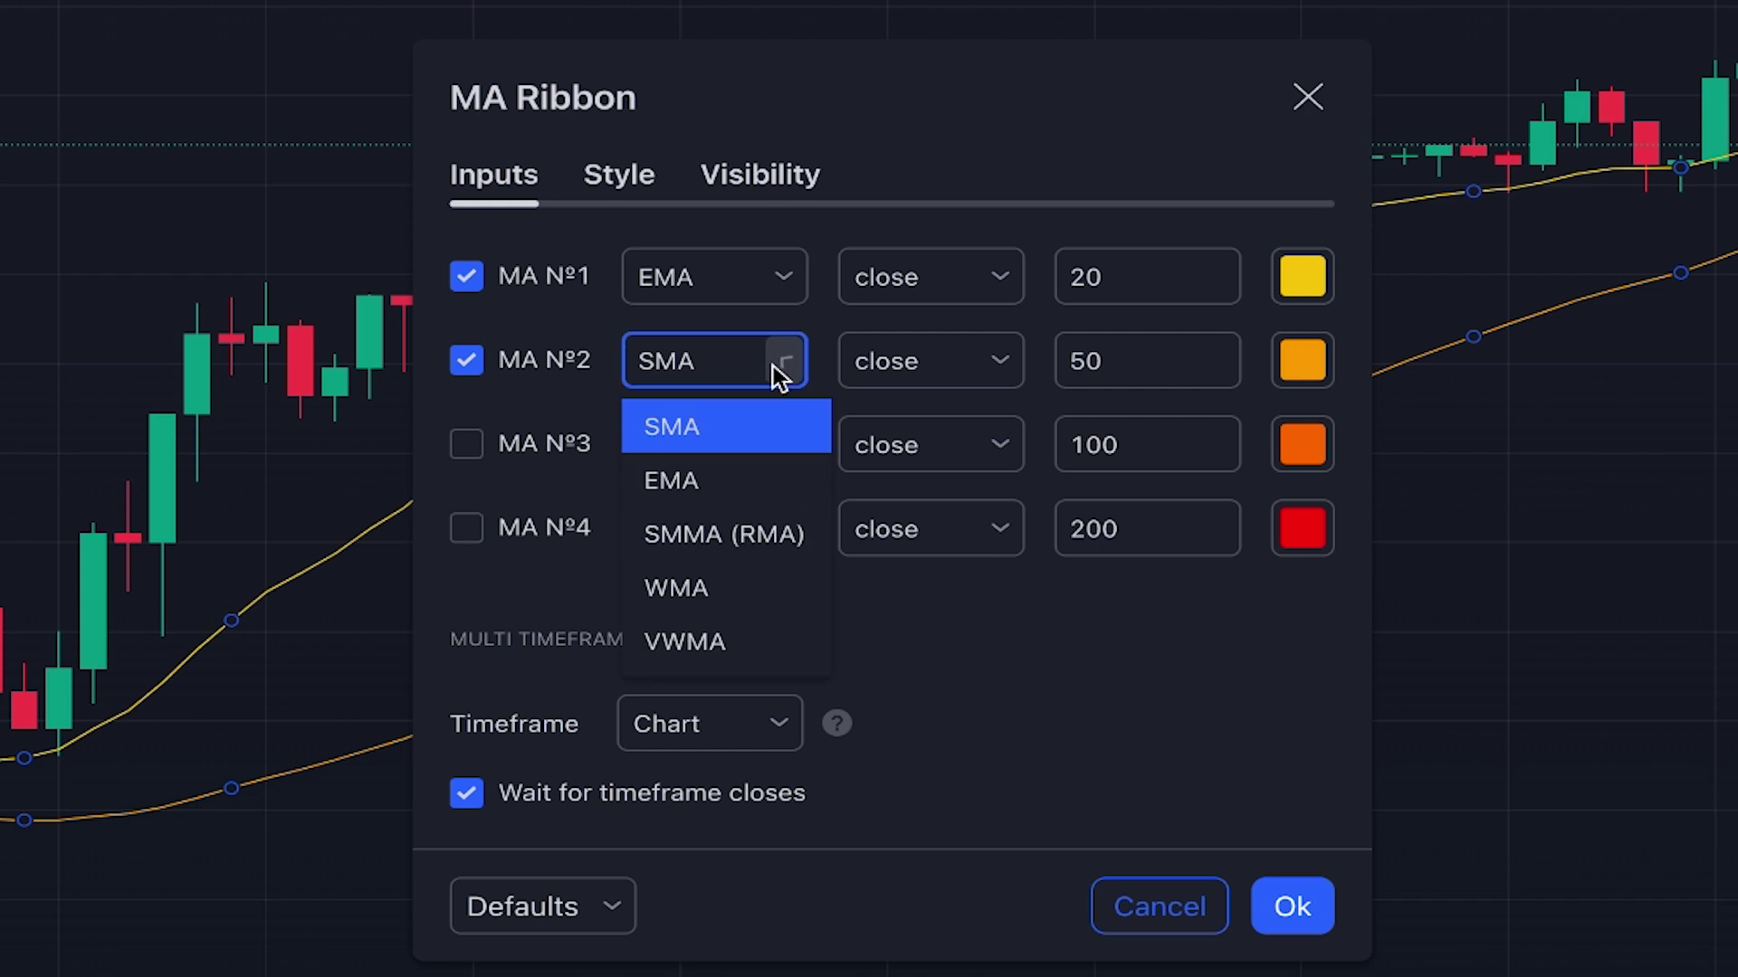
pyautogui.click(732, 473)
pyautogui.doubleClick(1095, 276)
pyautogui.write('9')
pyautogui.doubleClick(1092, 344)
pyautogui.write('30')
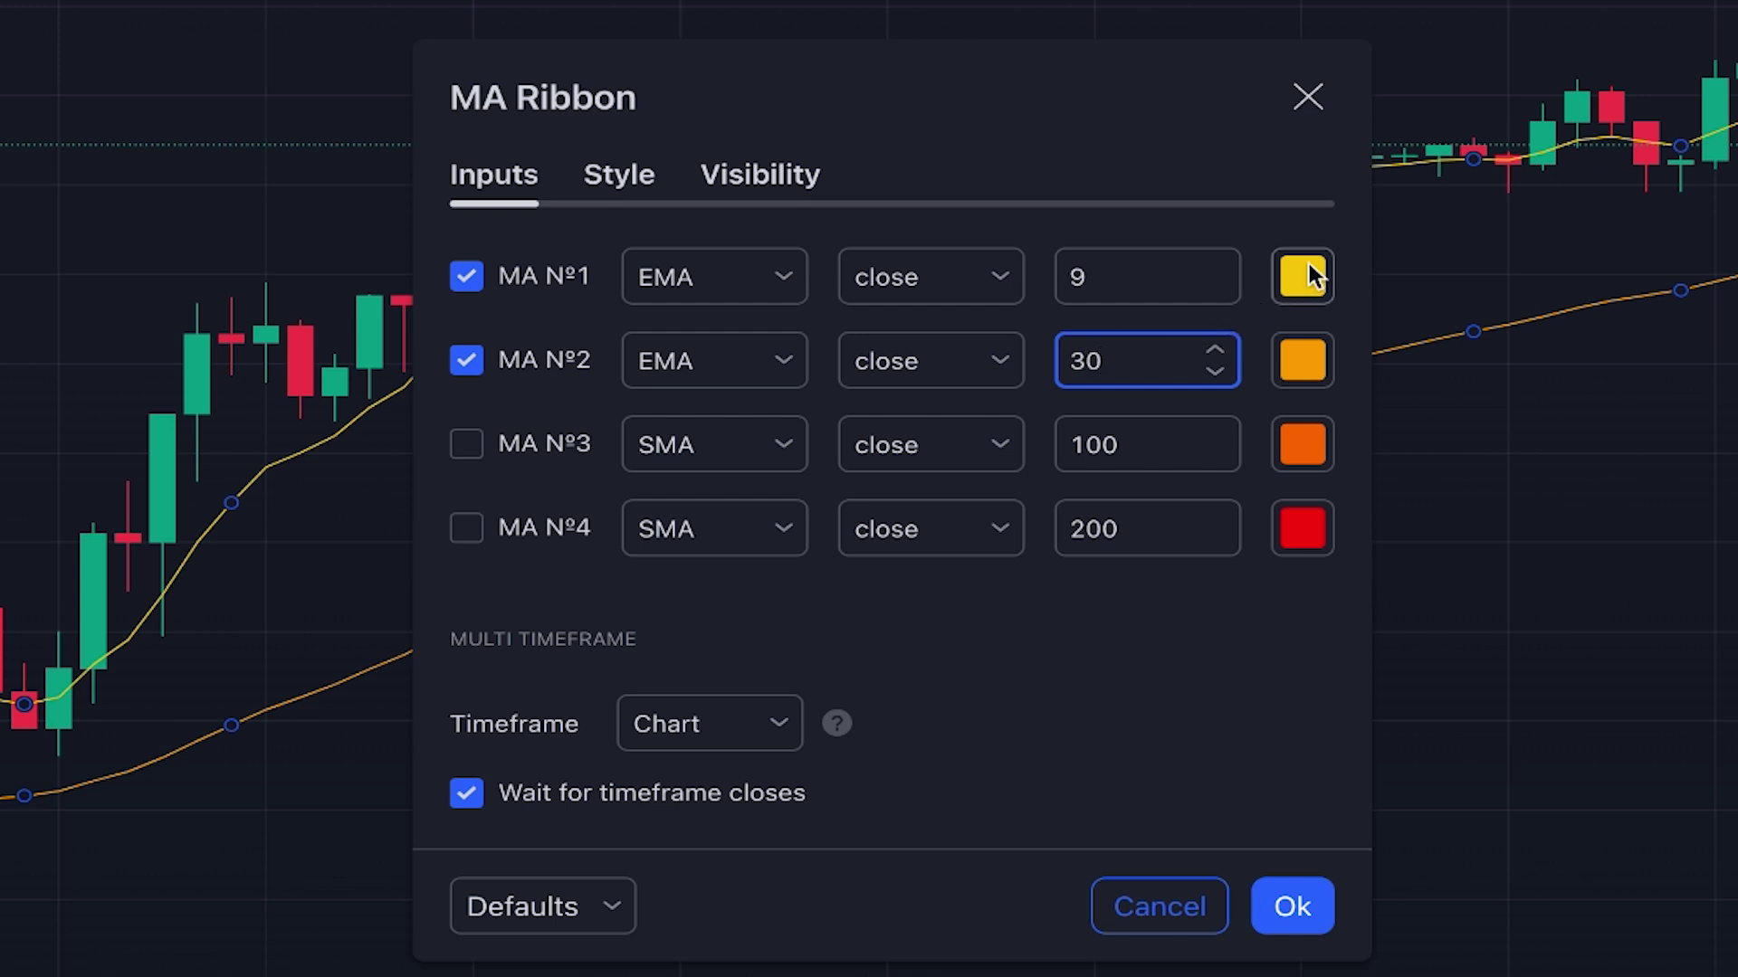
# Step: Color the first average red and the second blue, then apply the ribbon settings
pyautogui.click(1311, 276)
pyautogui.click(1312, 385)
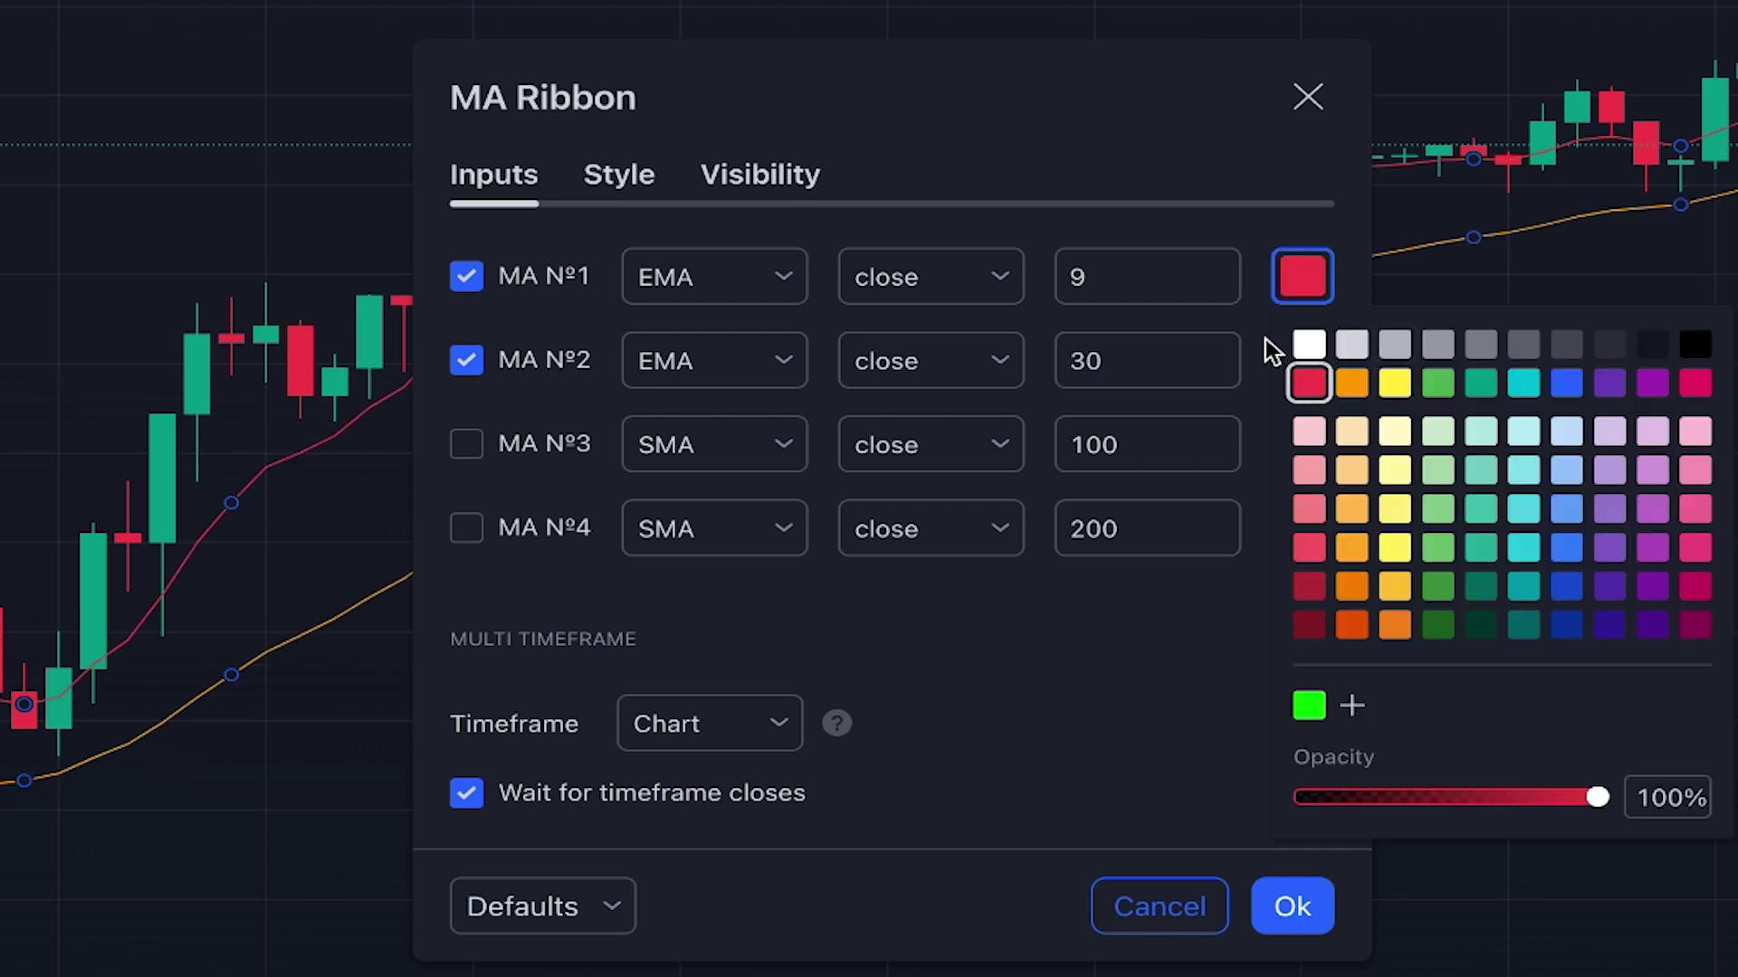
pyautogui.click(1265, 344)
pyautogui.click(1308, 367)
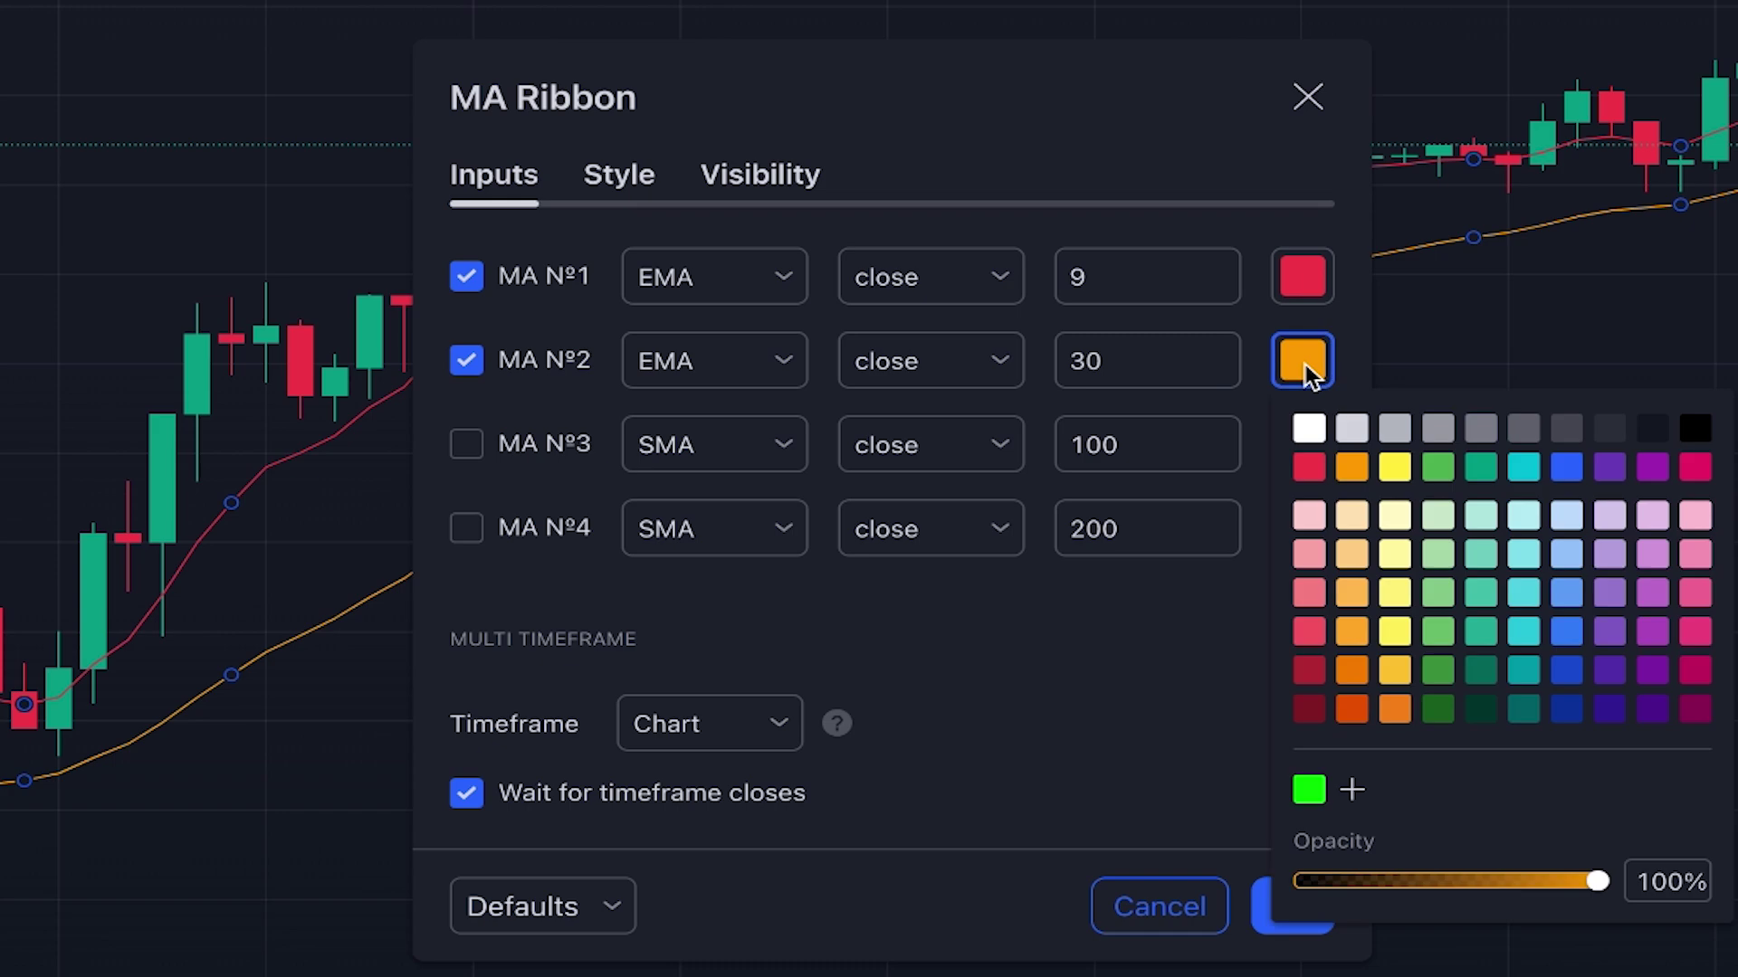
pyautogui.click(1566, 469)
pyautogui.click(1186, 649)
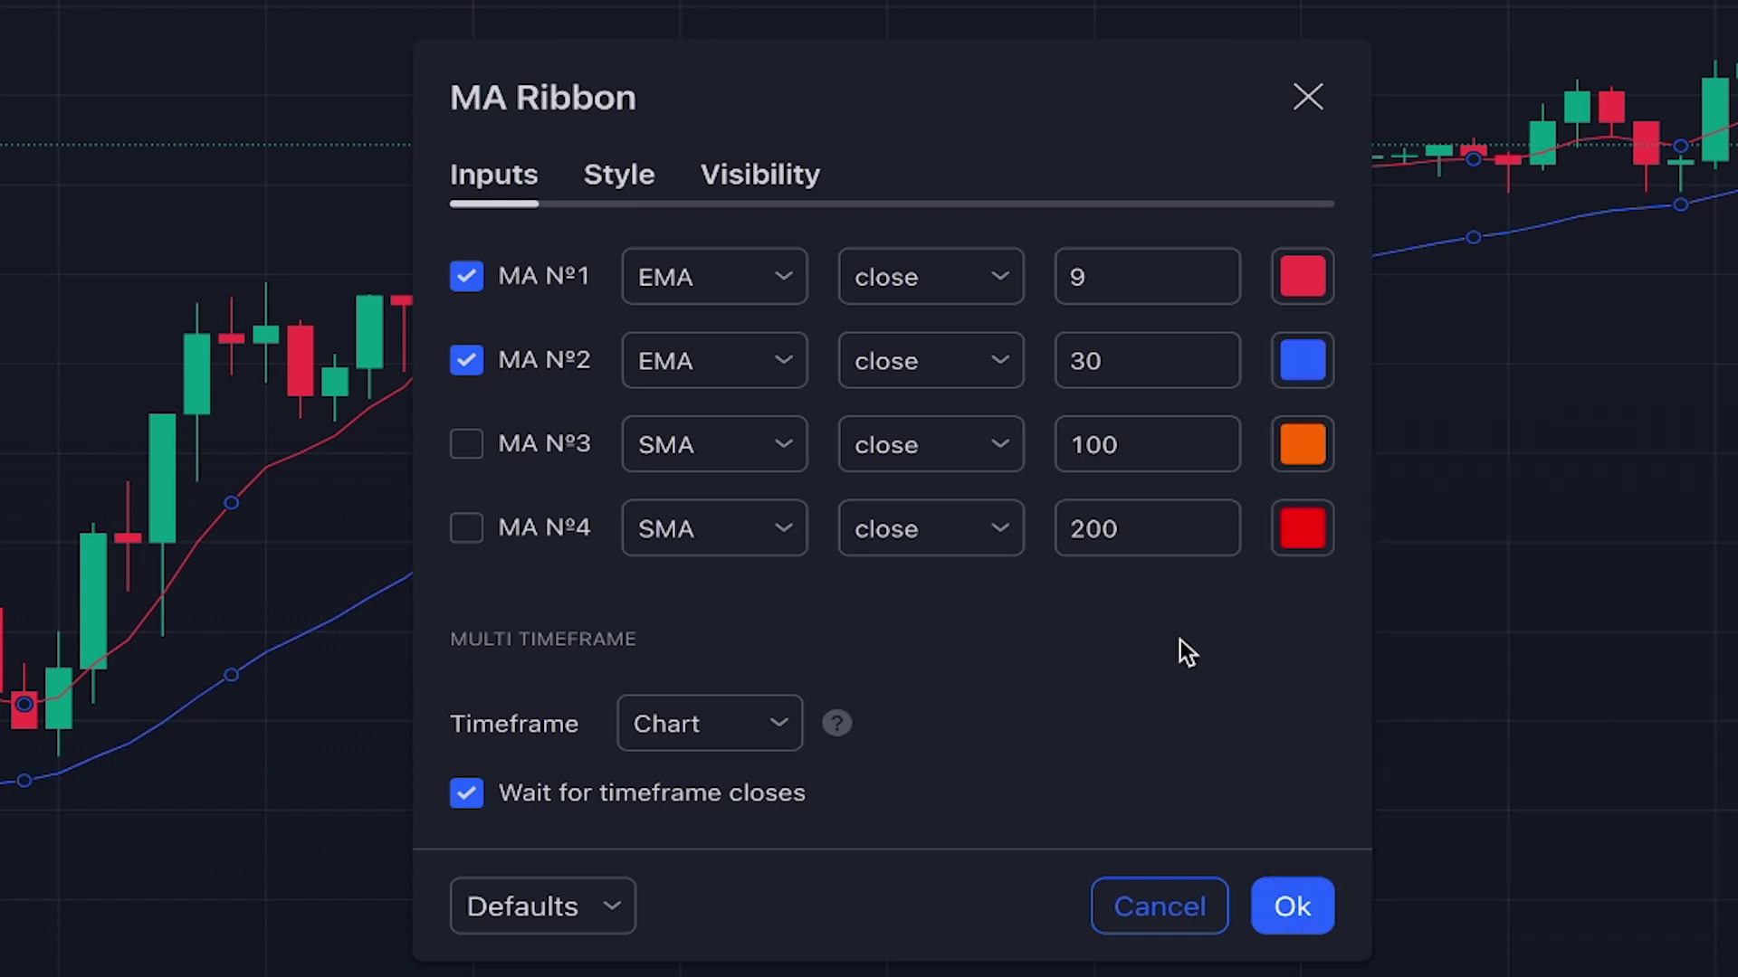
pyautogui.click(1303, 908)
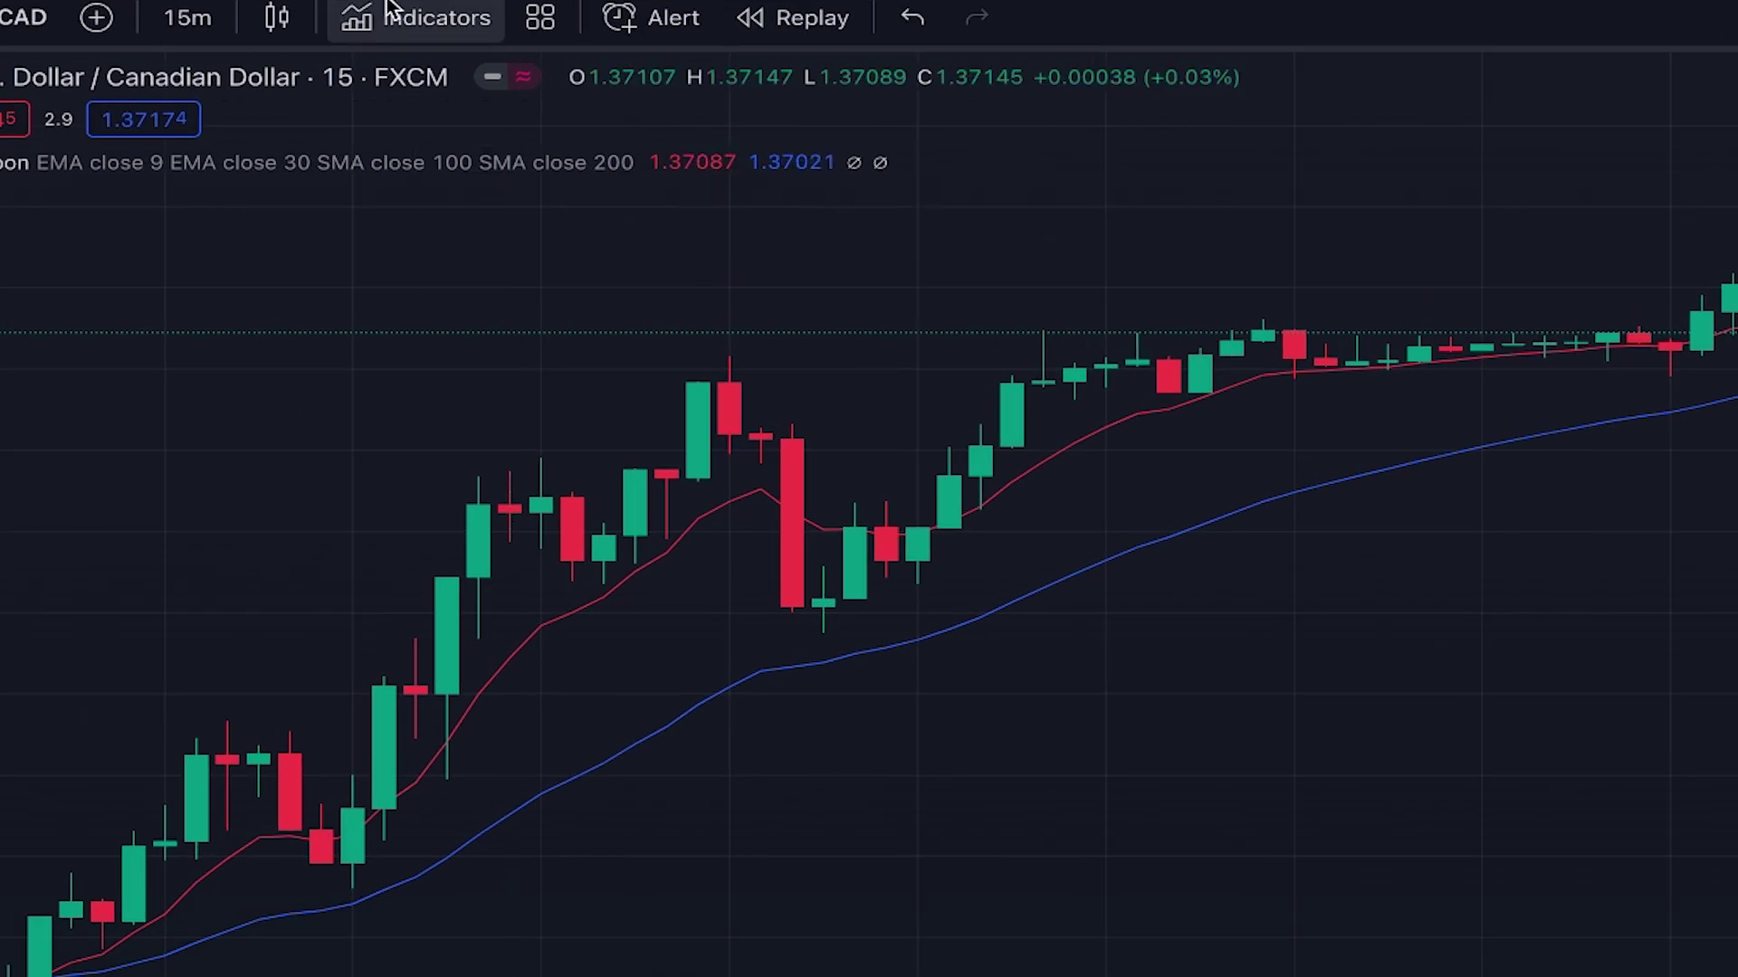
# Step: Search indicators for 'adx' and add the Average Directional Index (14, 14) pane below the chart
pyautogui.click(398, 17)
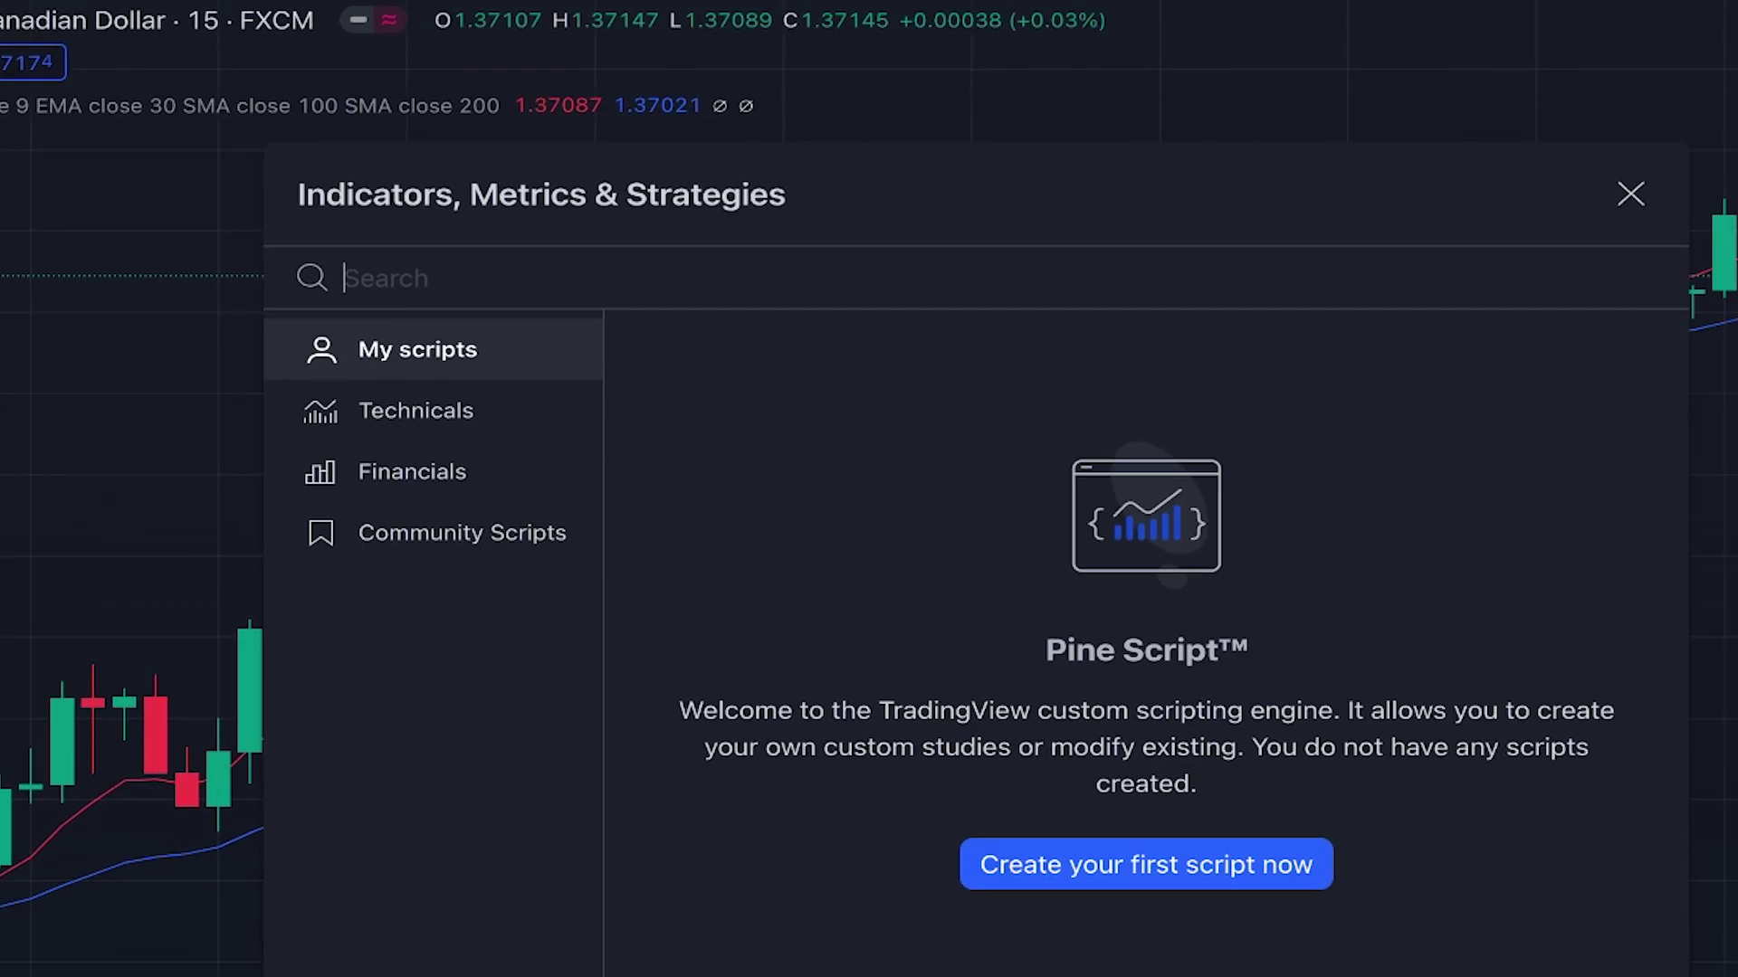
pyautogui.write('adx')
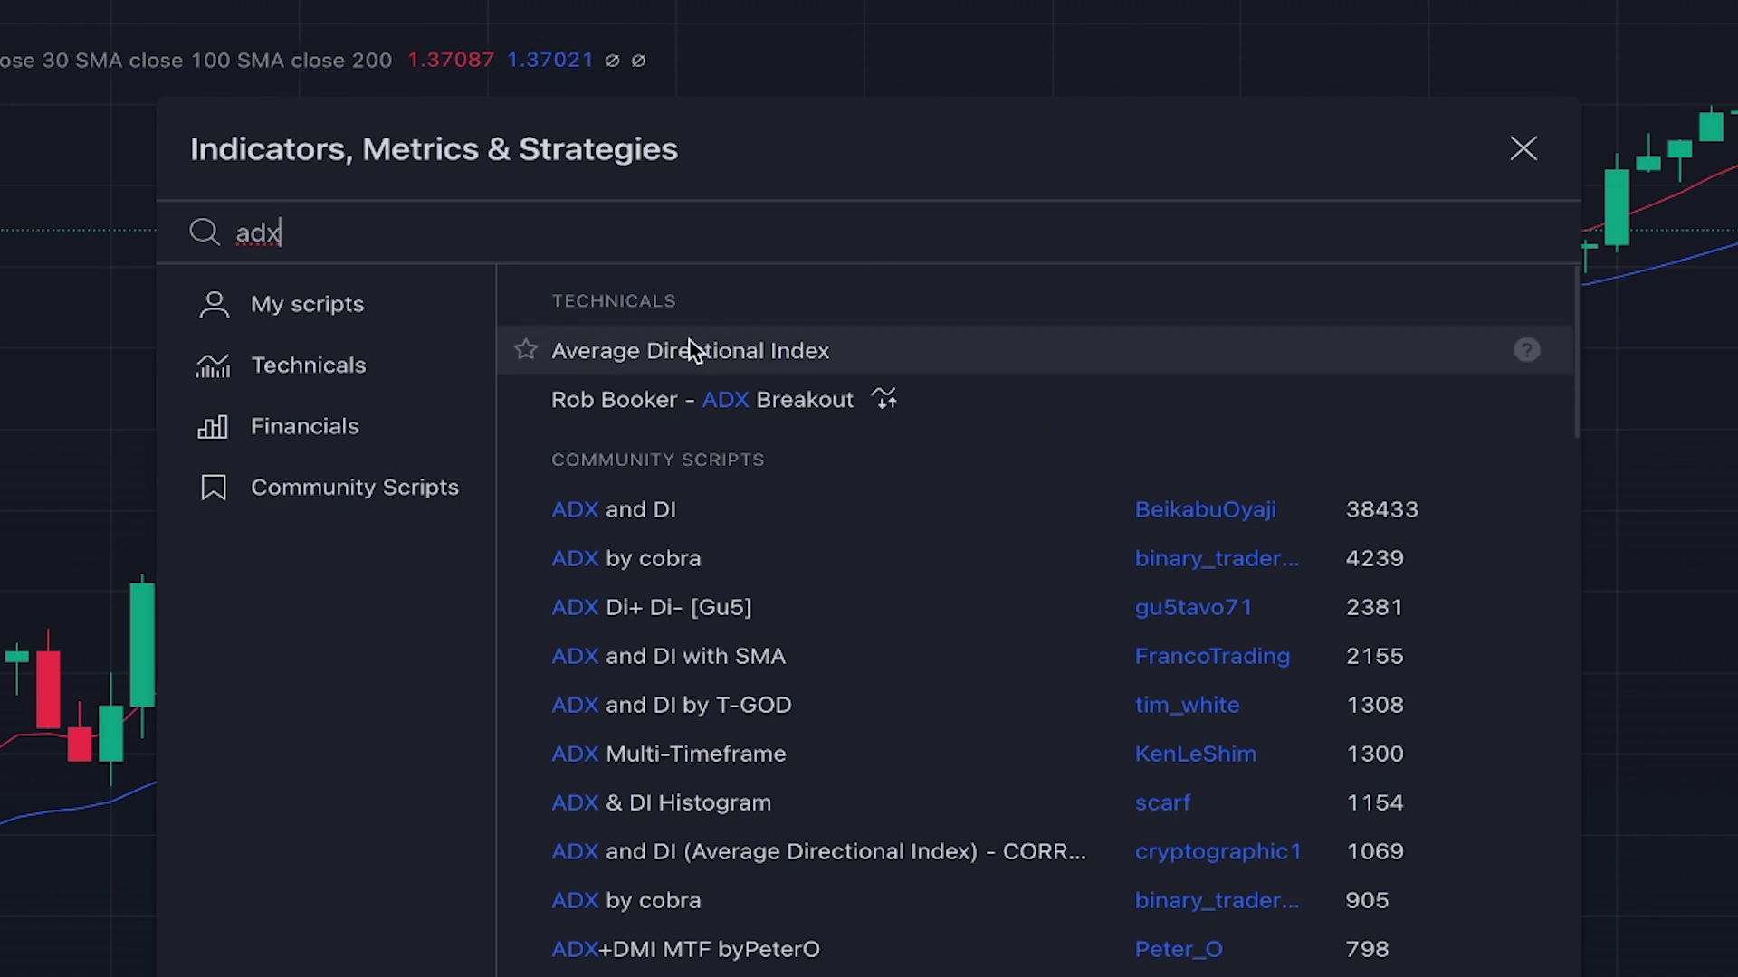
pyautogui.hotkey('ctrl', 'a')
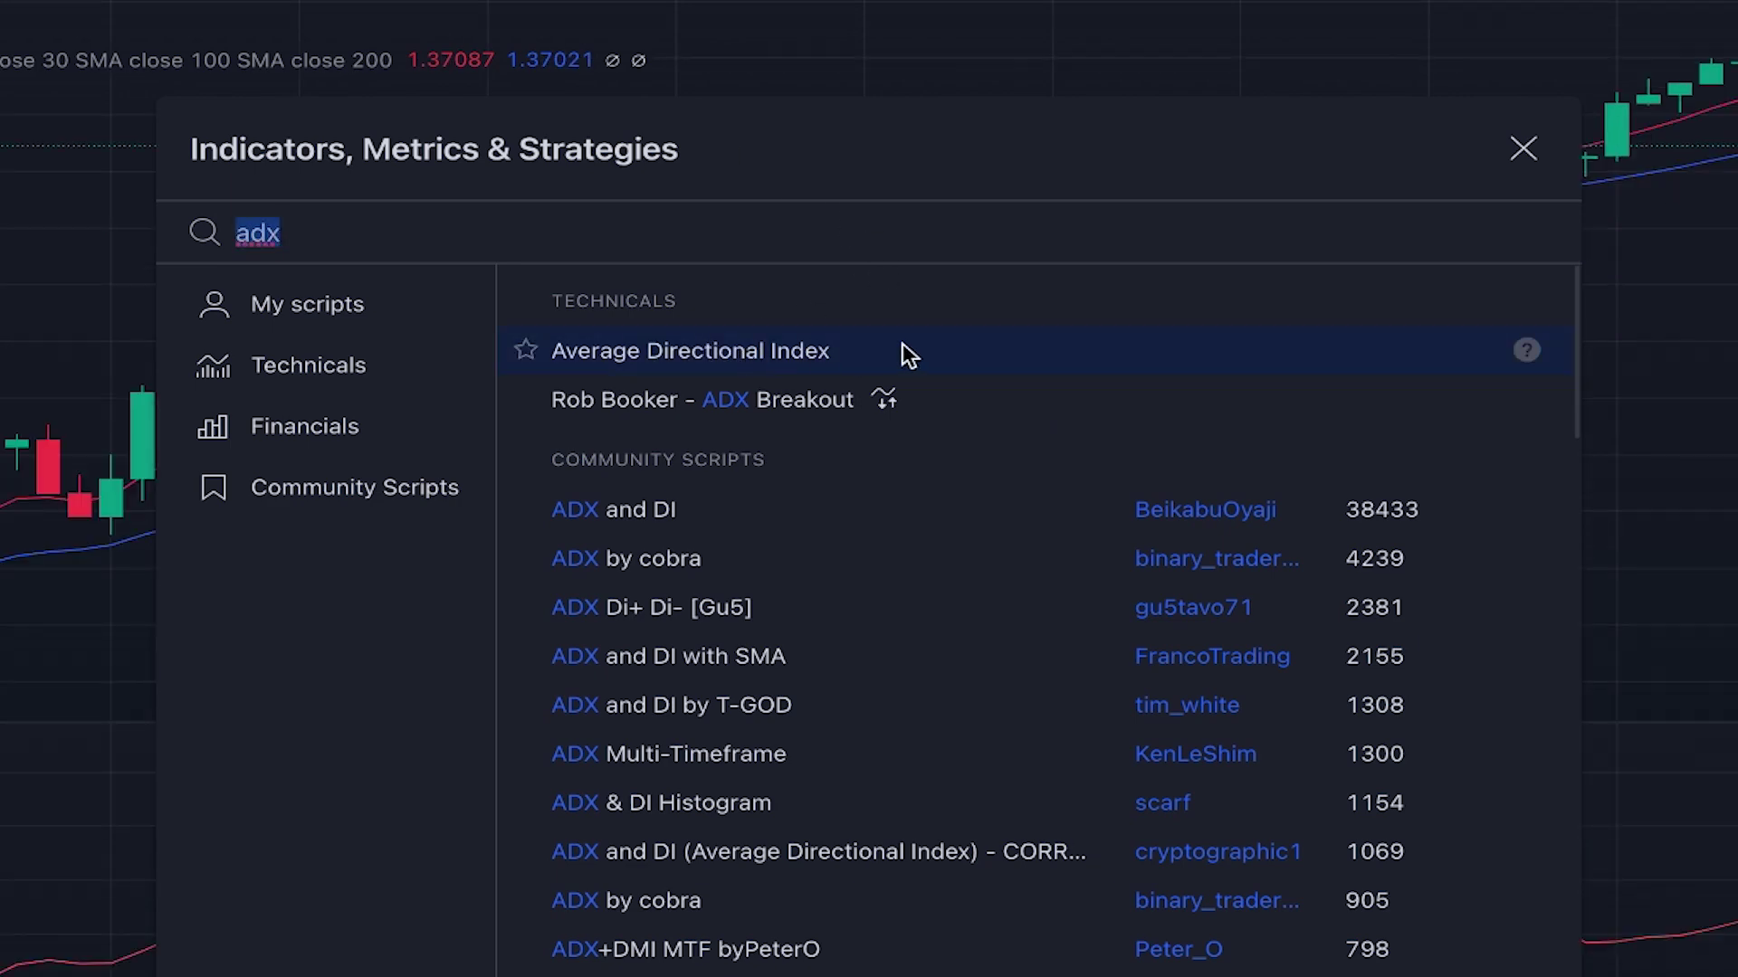
pyautogui.click(1520, 150)
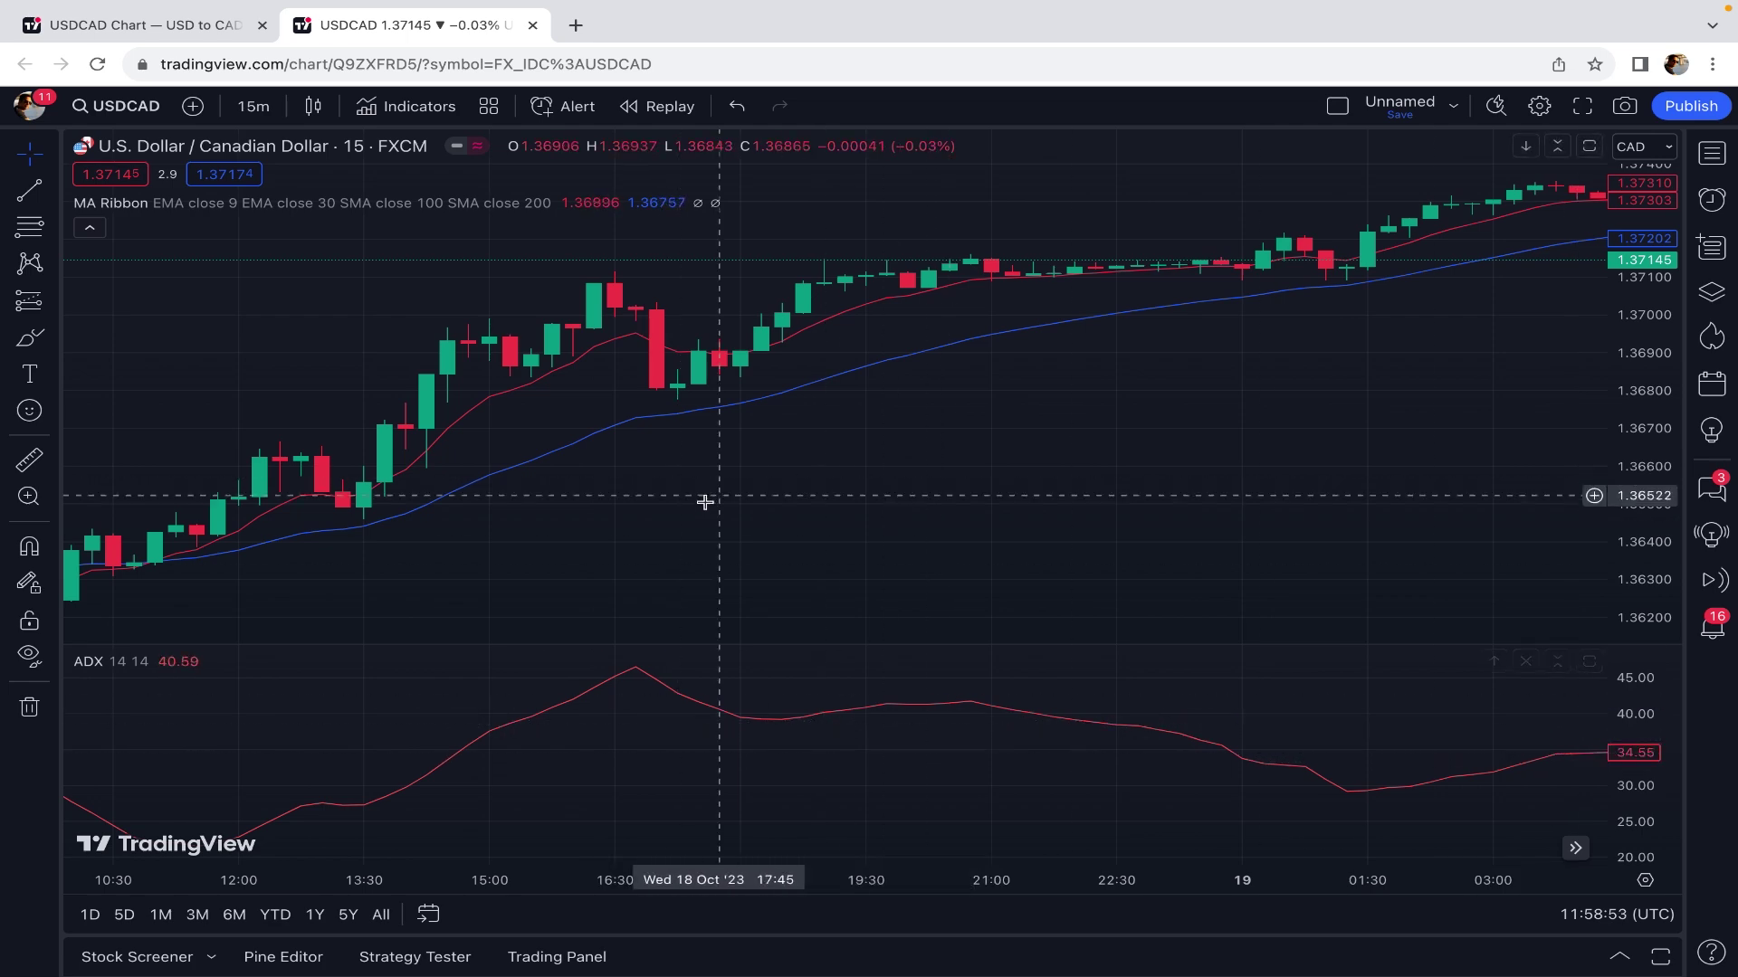
pyautogui.hscroll(10, 1340, 272)
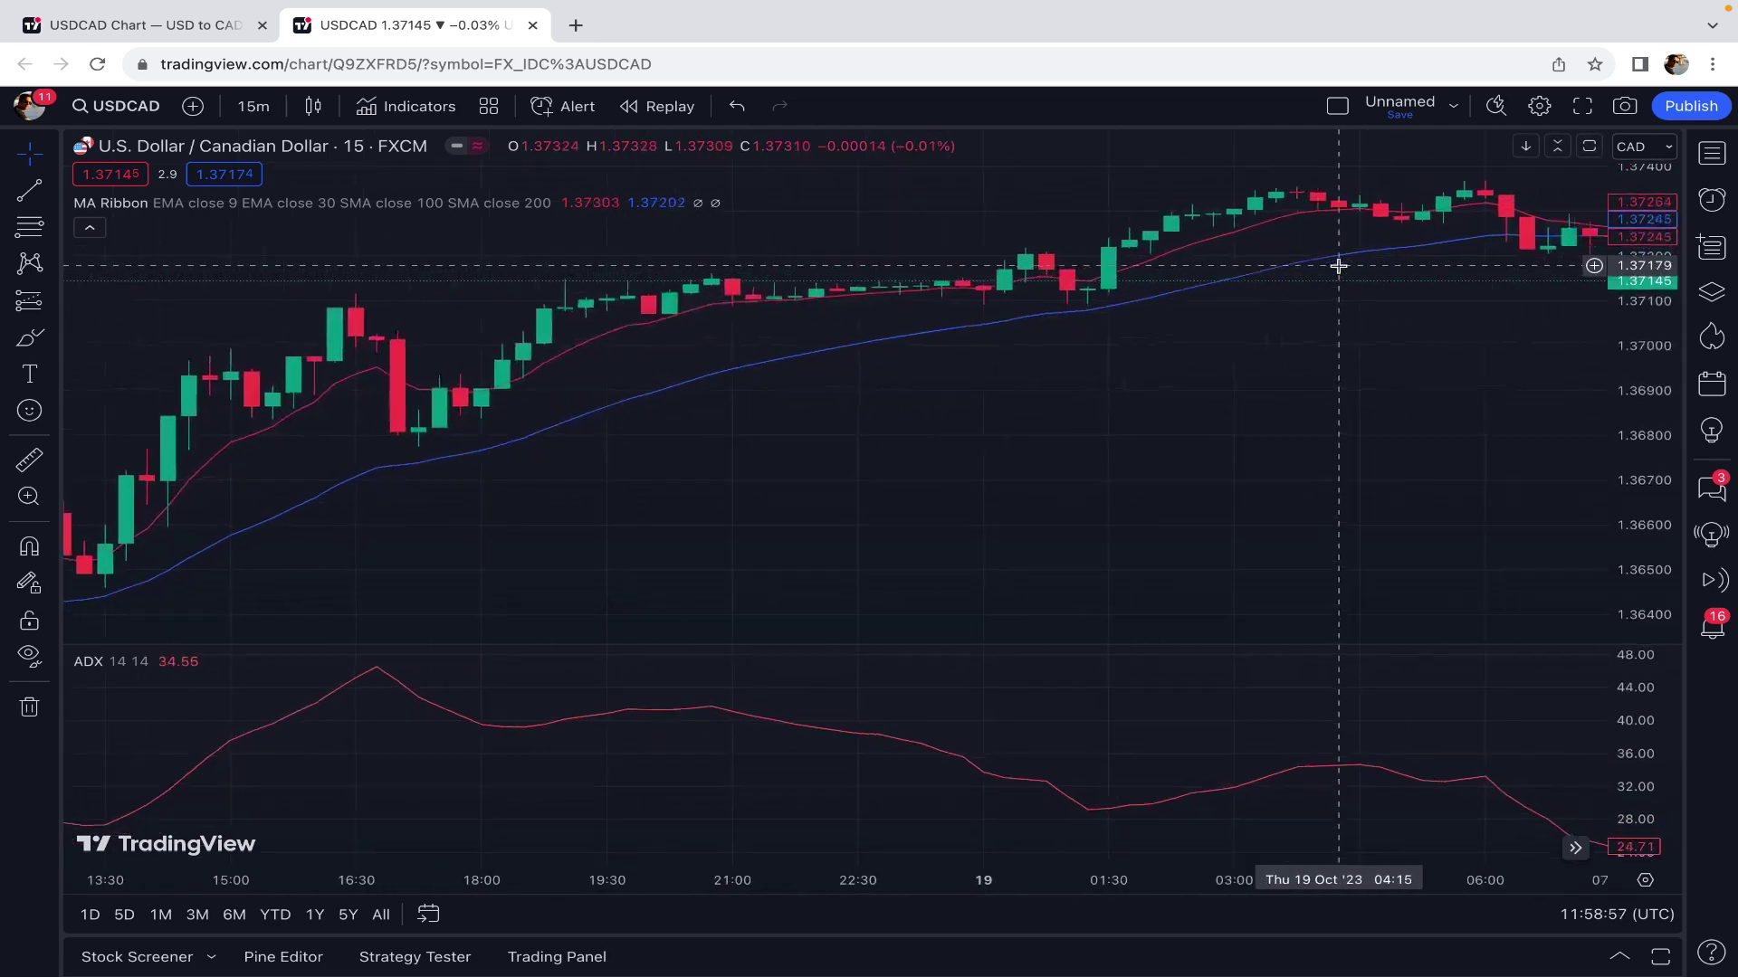
pyautogui.hscroll(5, 1485, 769)
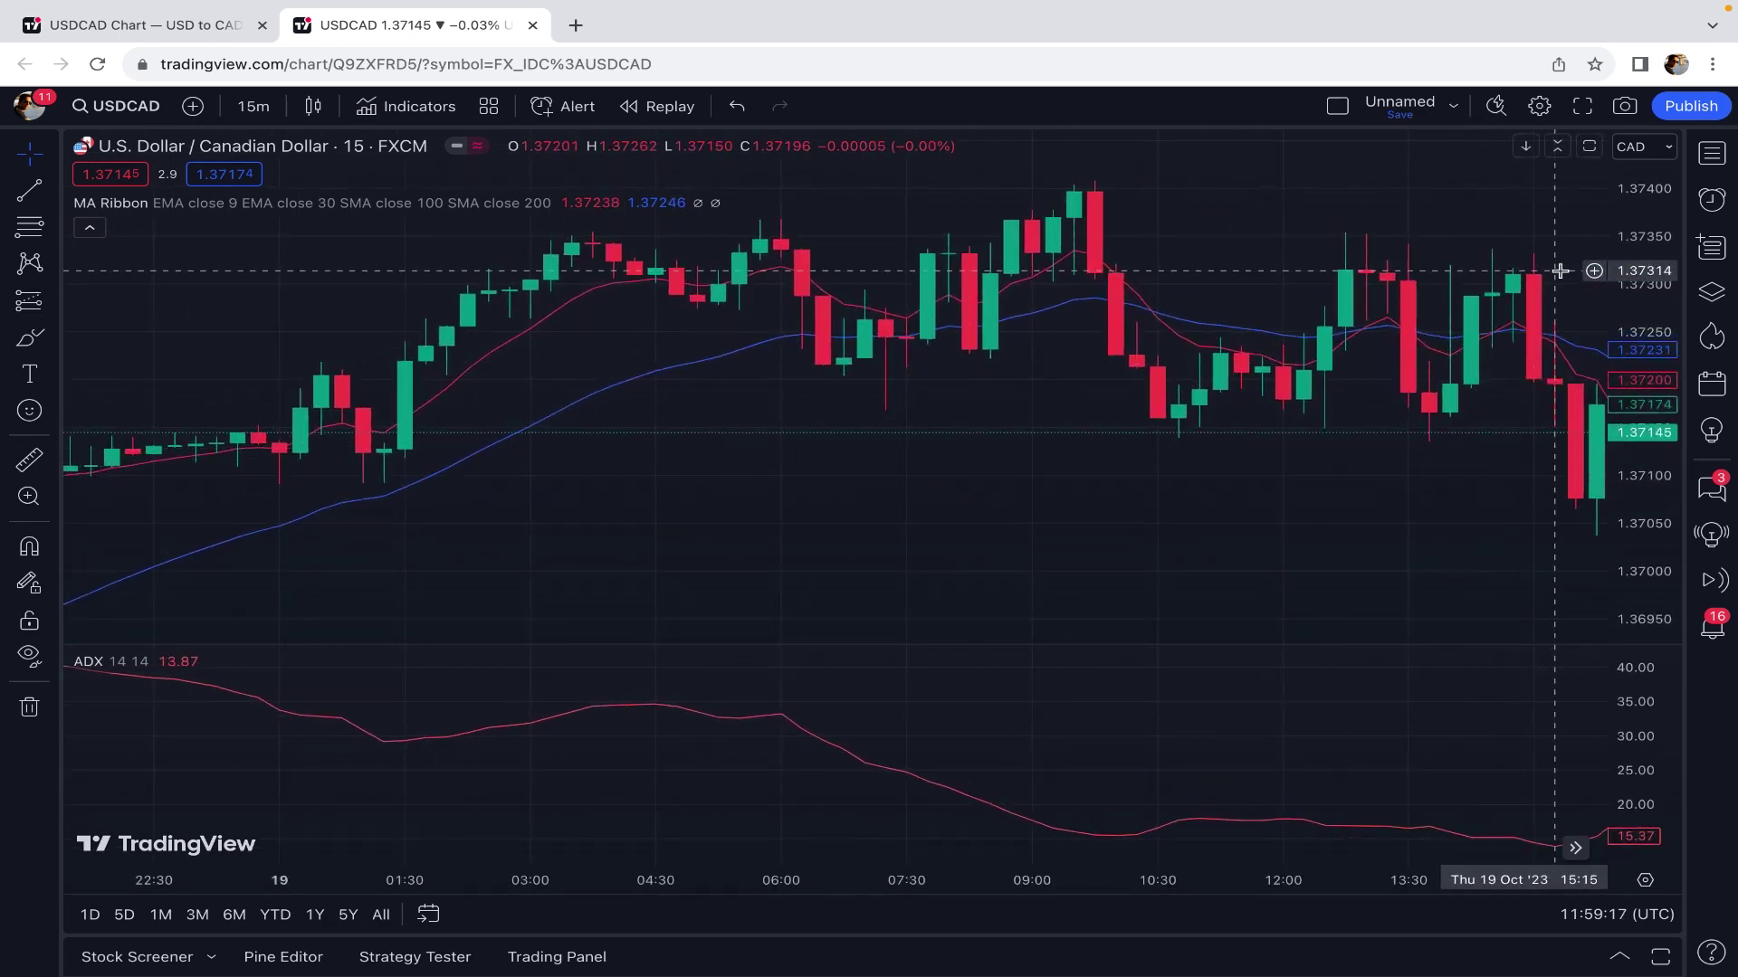
pyautogui.scroll(-2, 1416, 315)
pyautogui.scroll(-3, 1416, 316)
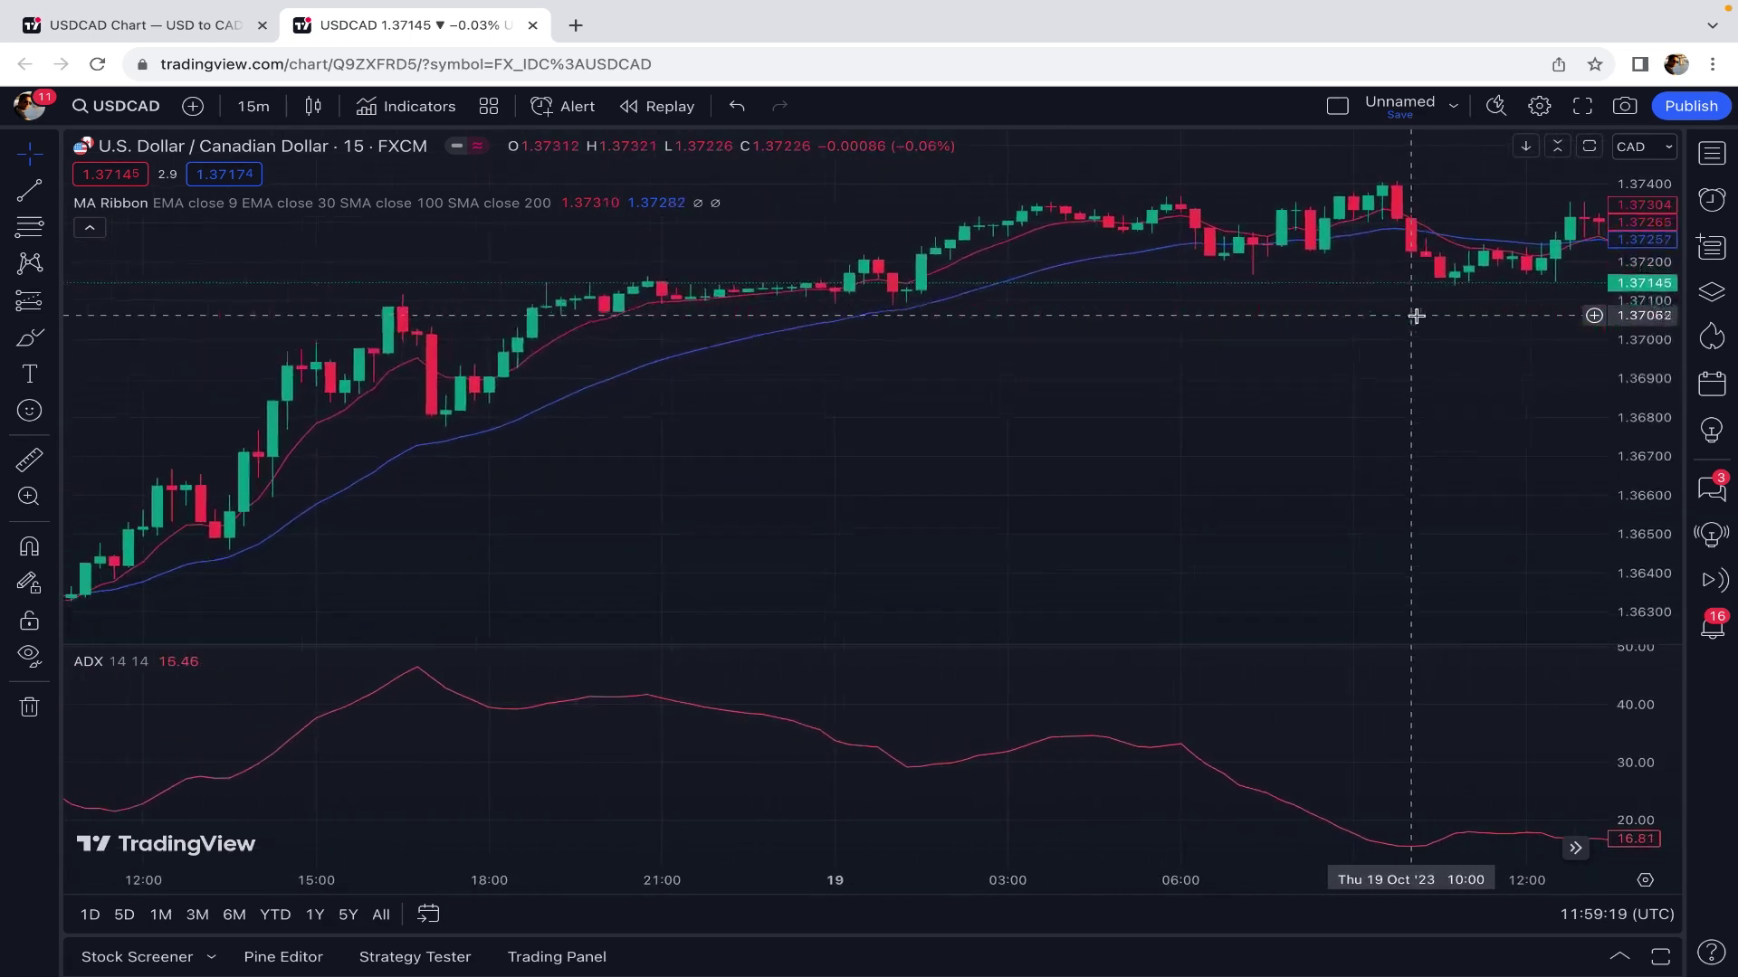
pyautogui.hscroll(-5, 1284, 368)
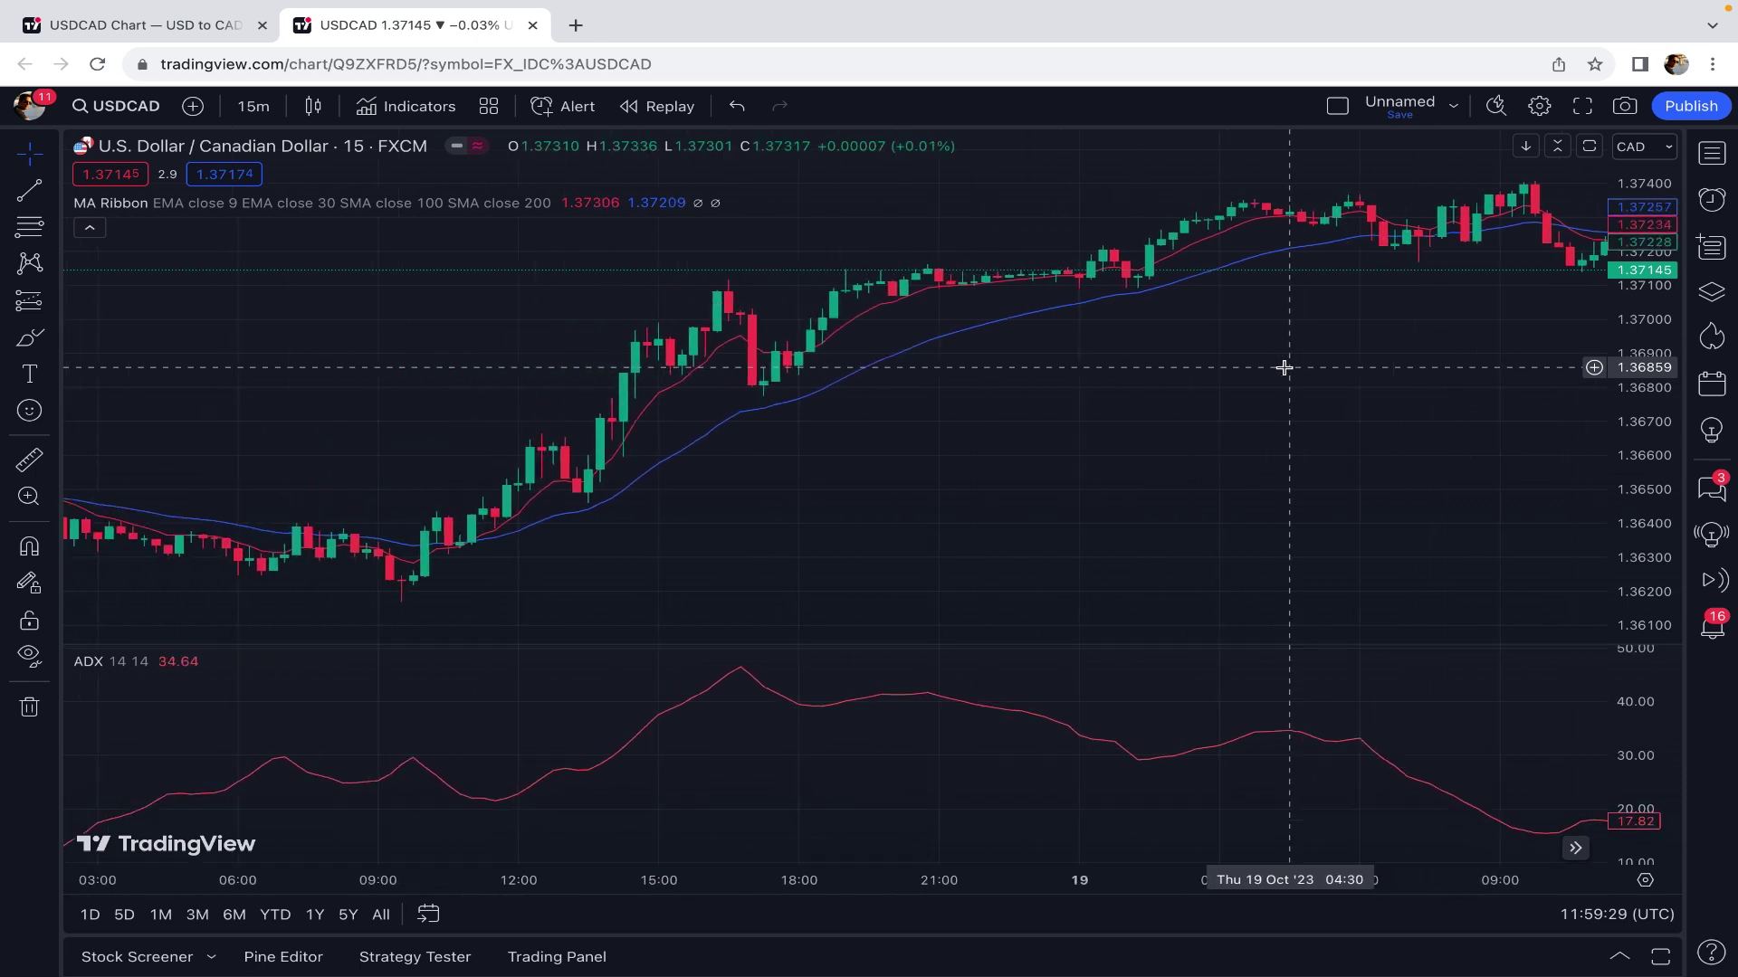
pyautogui.hscroll(3, 652, 497)
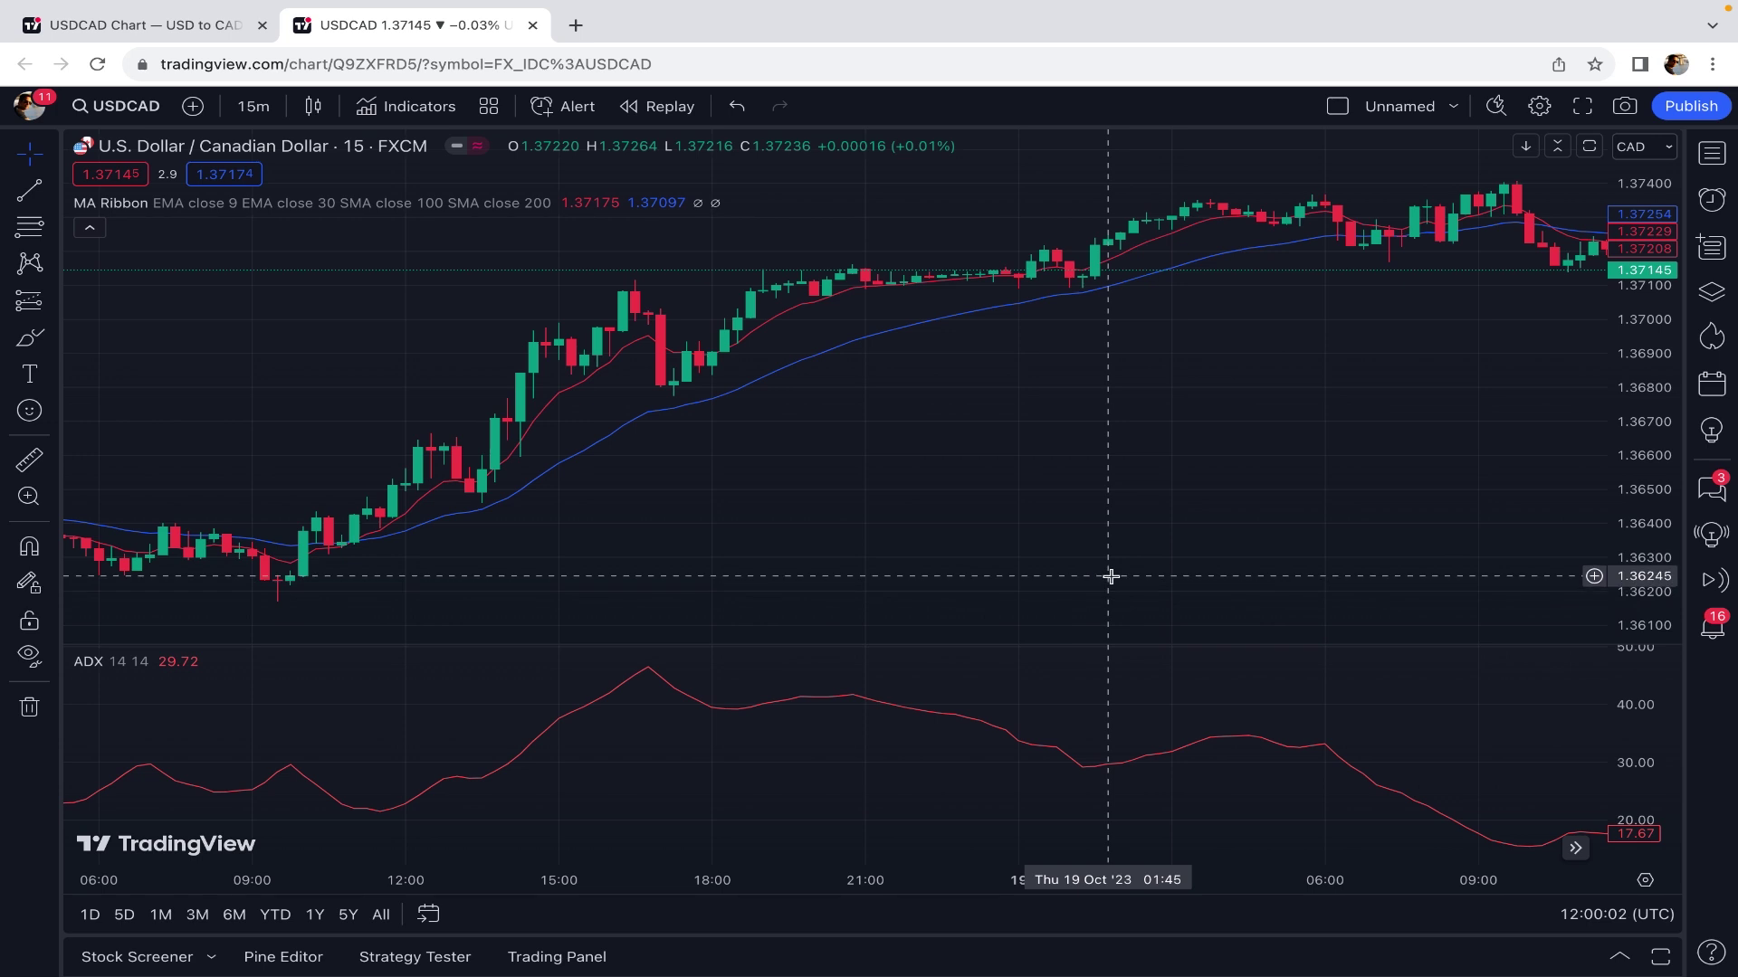
pyautogui.scroll(3, 507, 494)
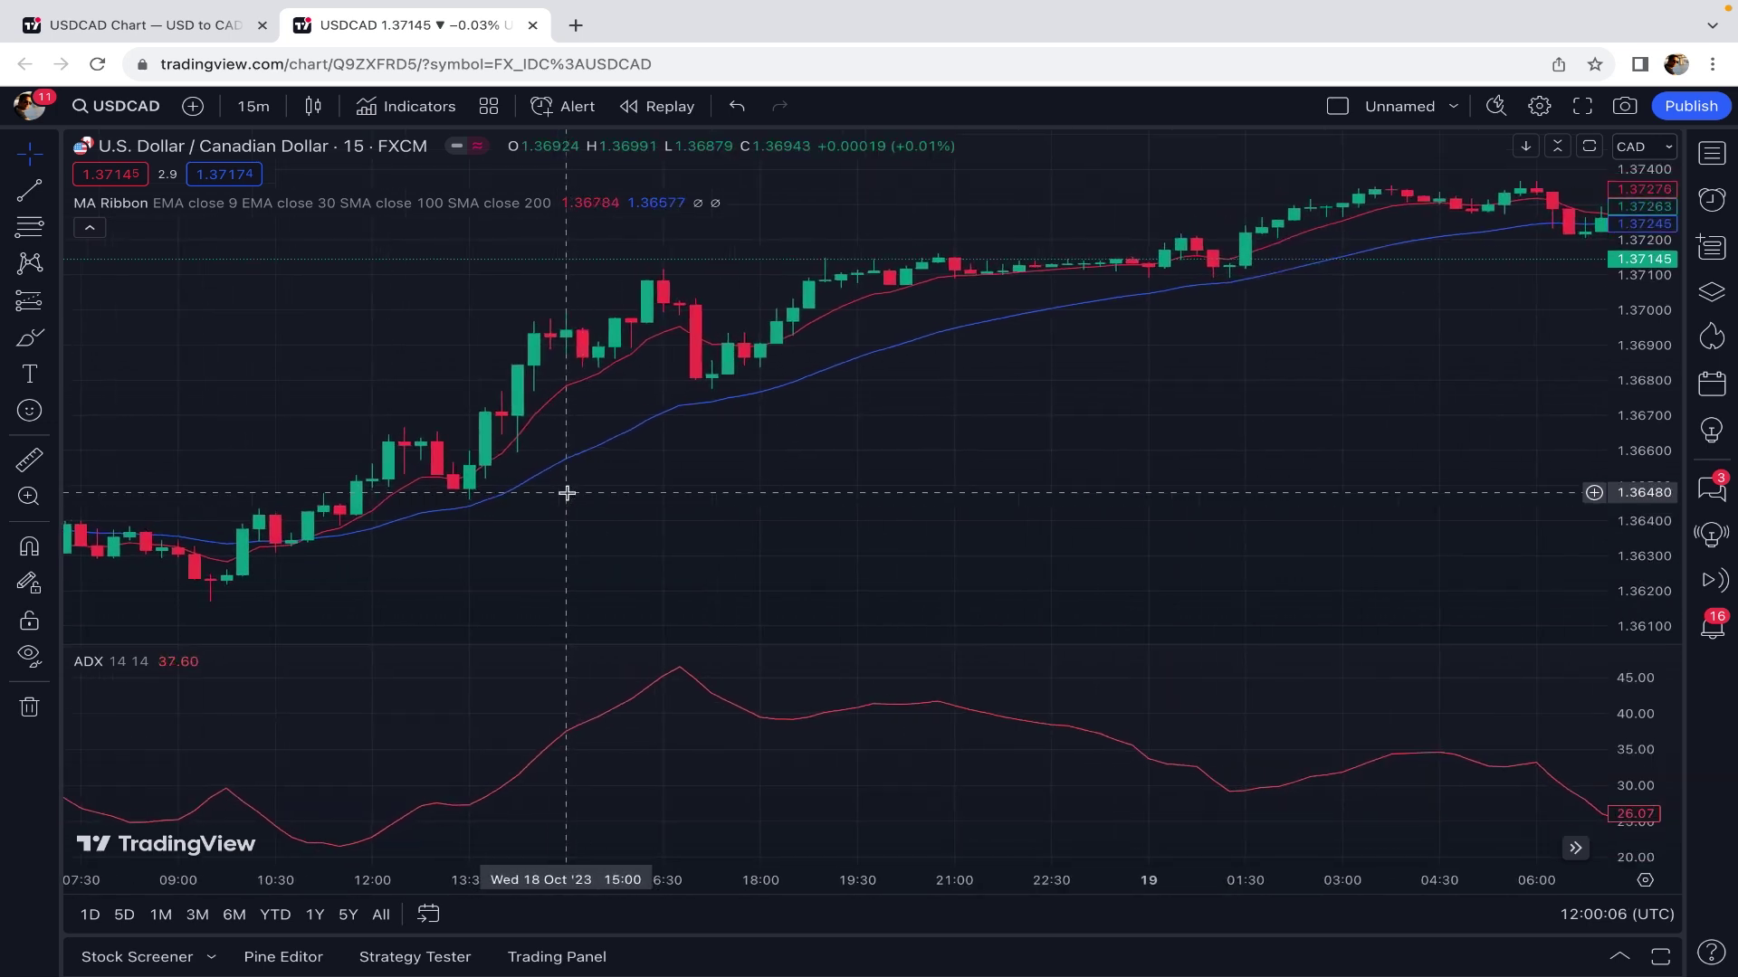
pyautogui.scroll(1, 567, 493)
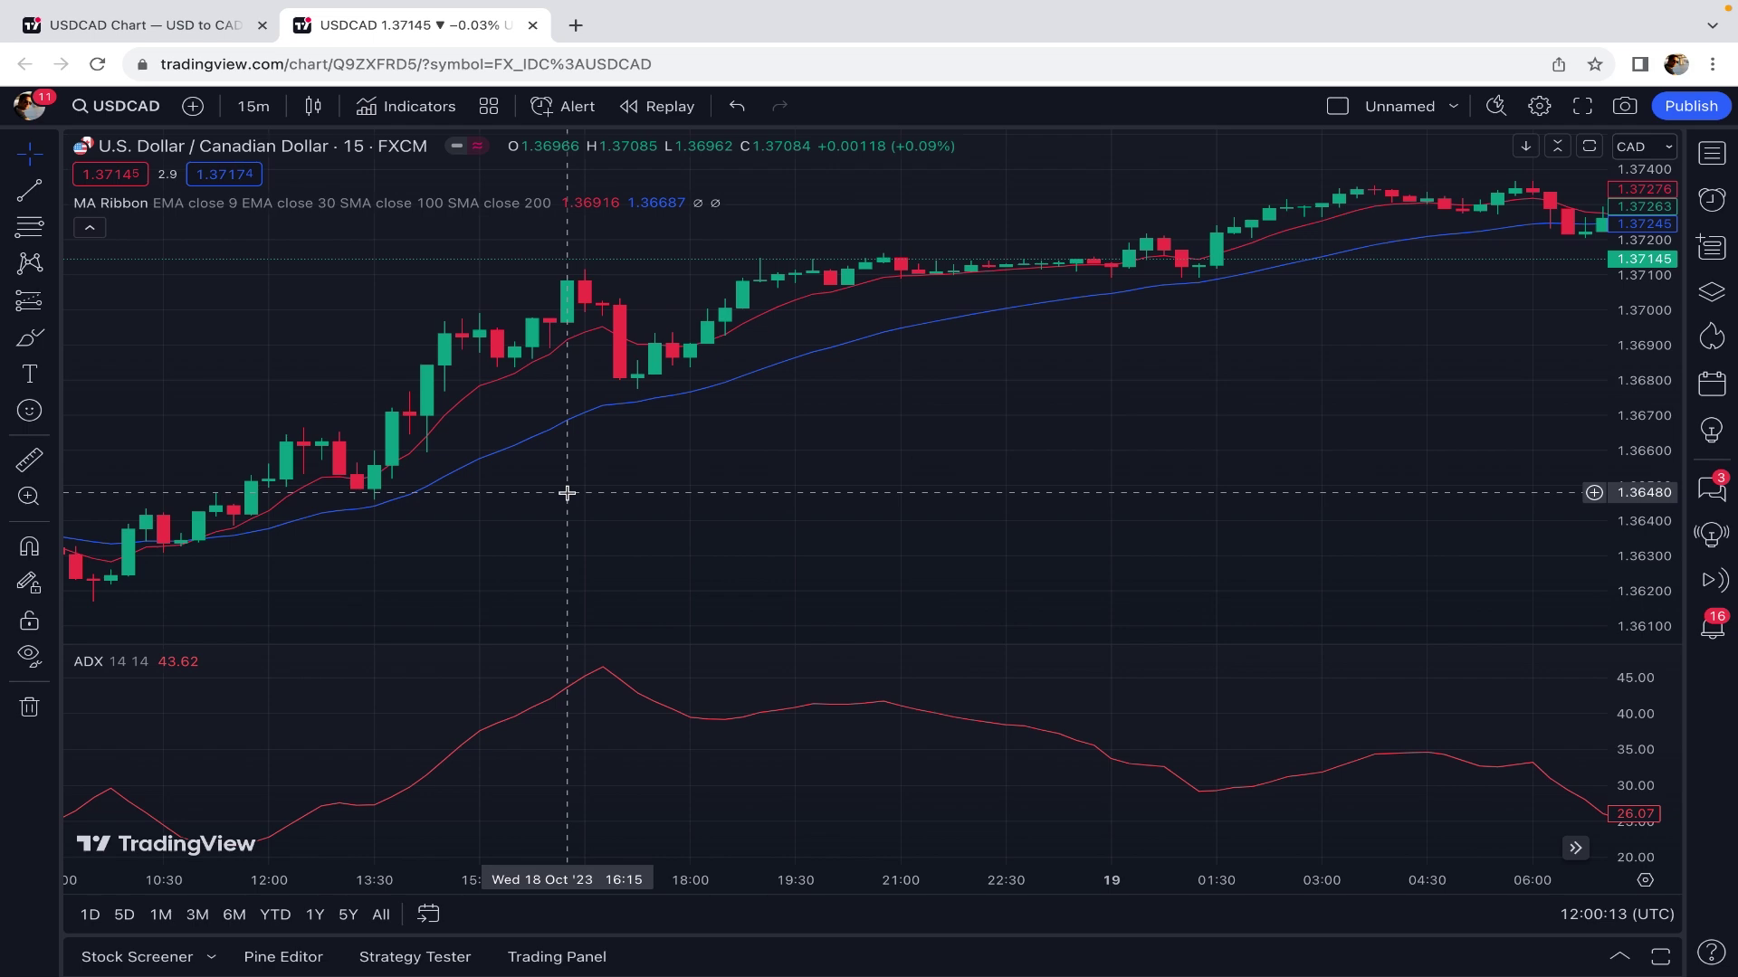
pyautogui.scroll(1, 568, 494)
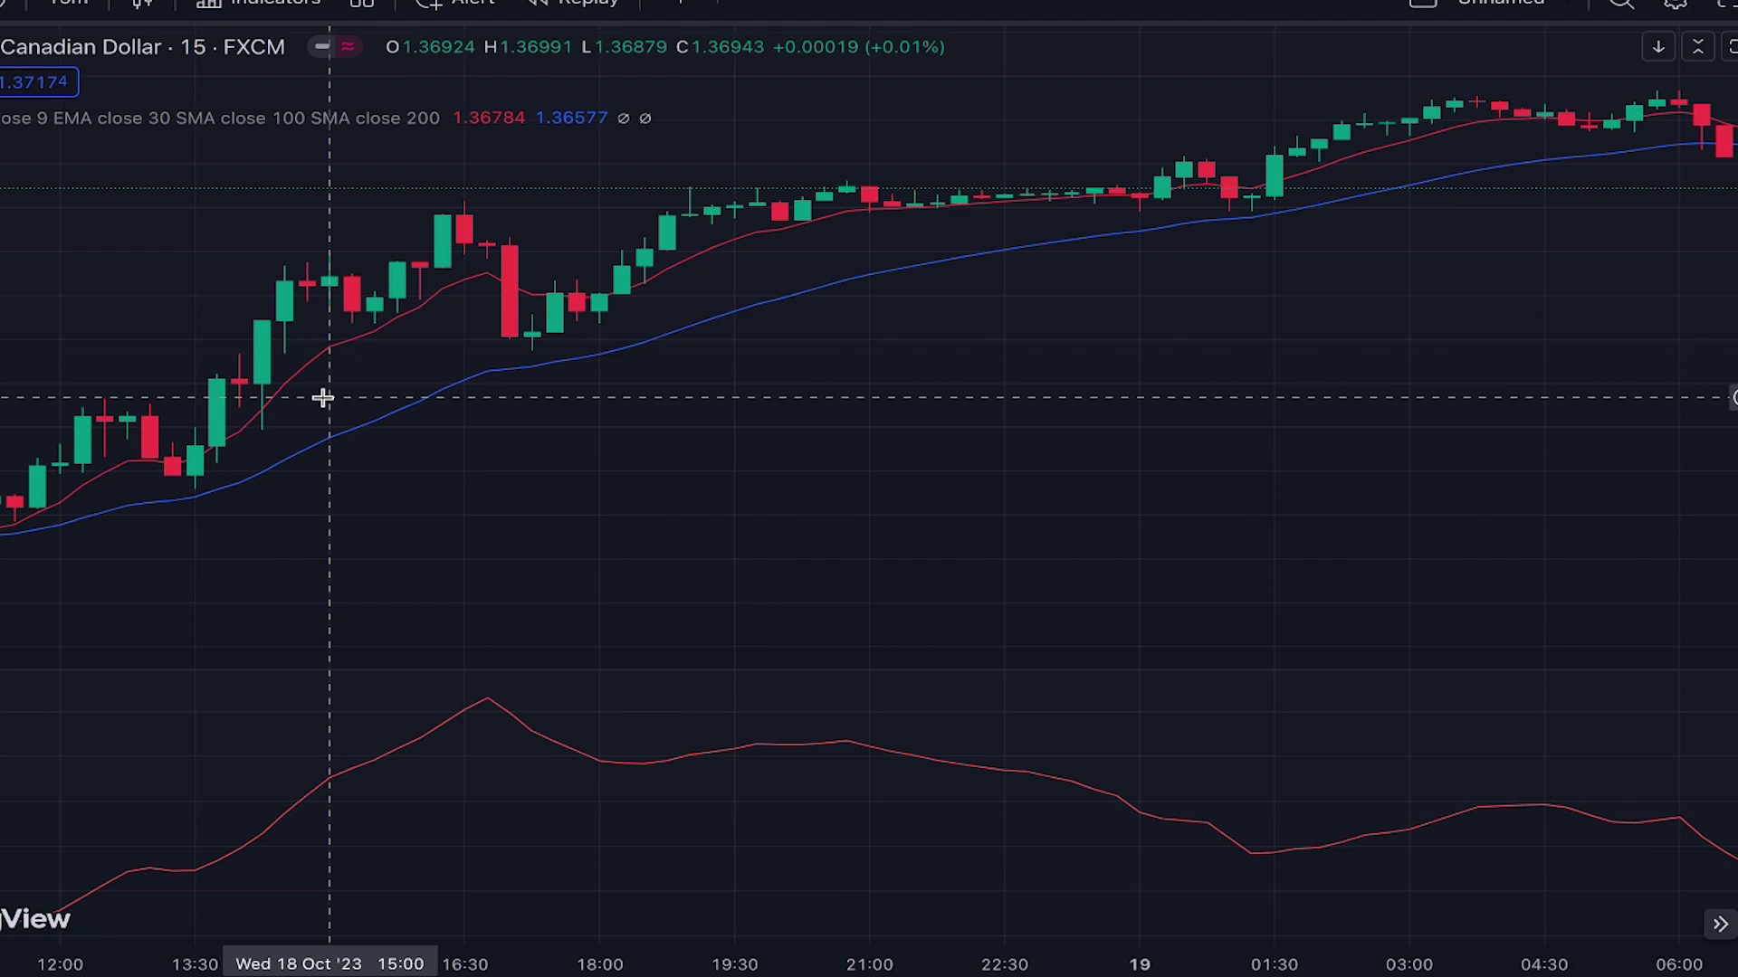
pyautogui.hscroll(5, 834, 234)
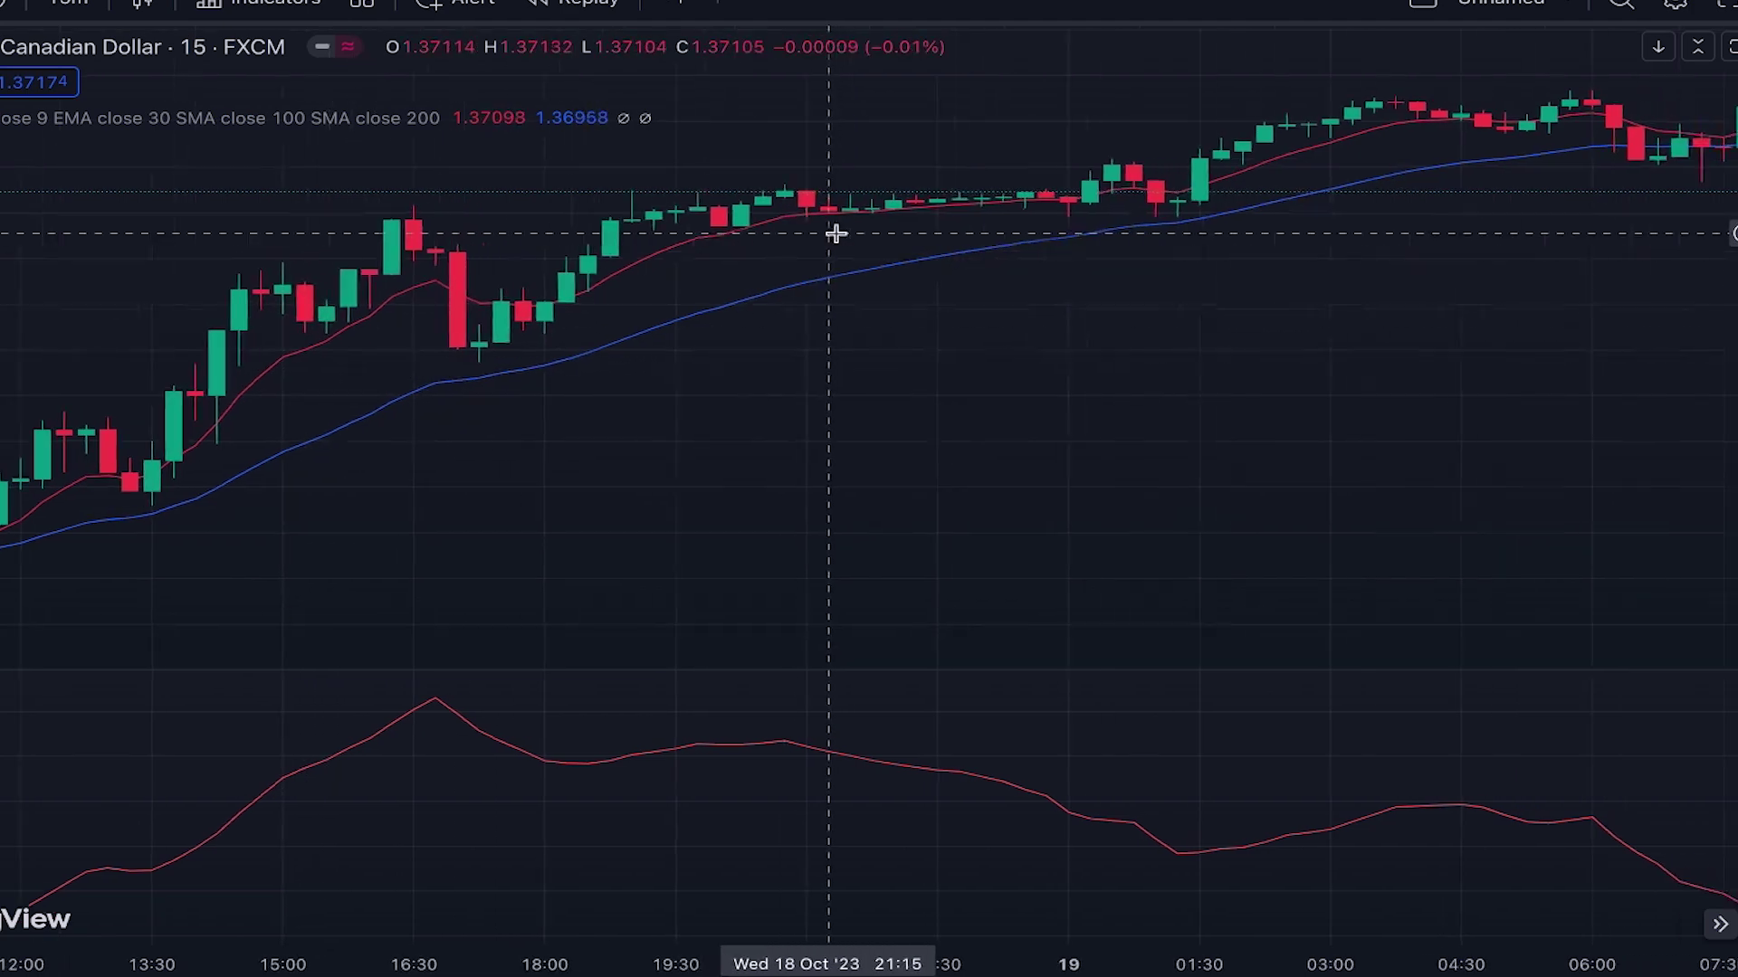
pyautogui.hscroll(4, 834, 234)
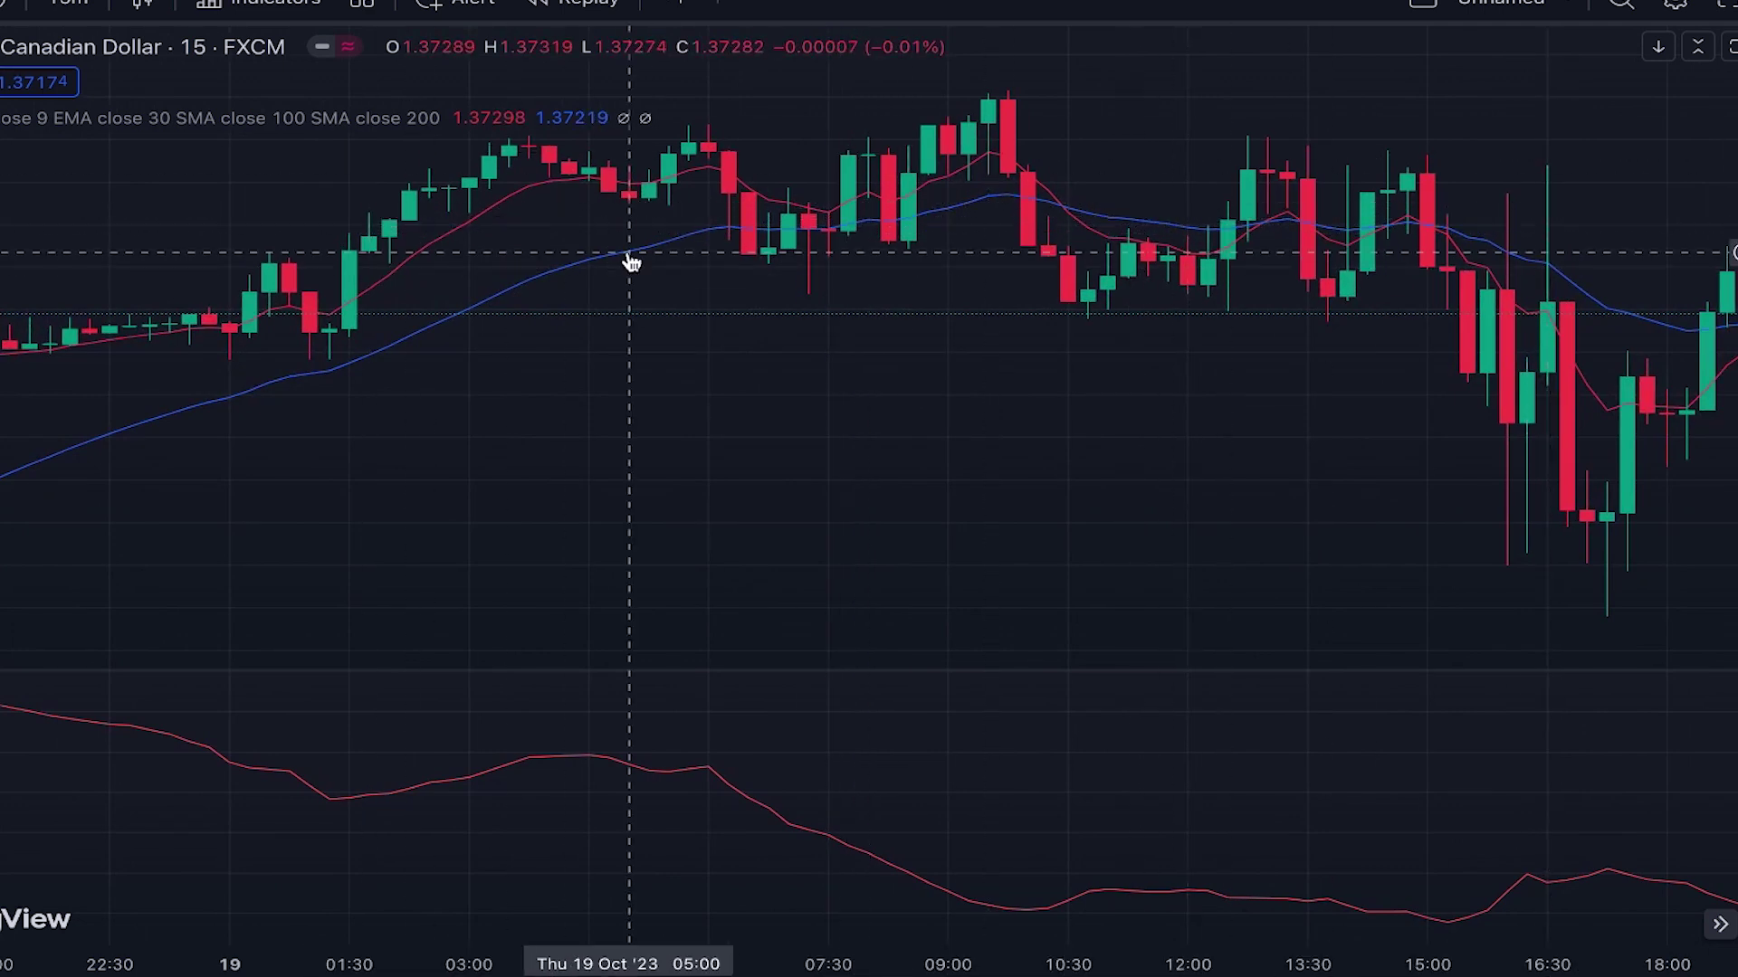
pyautogui.hscroll(5, 1454, 225)
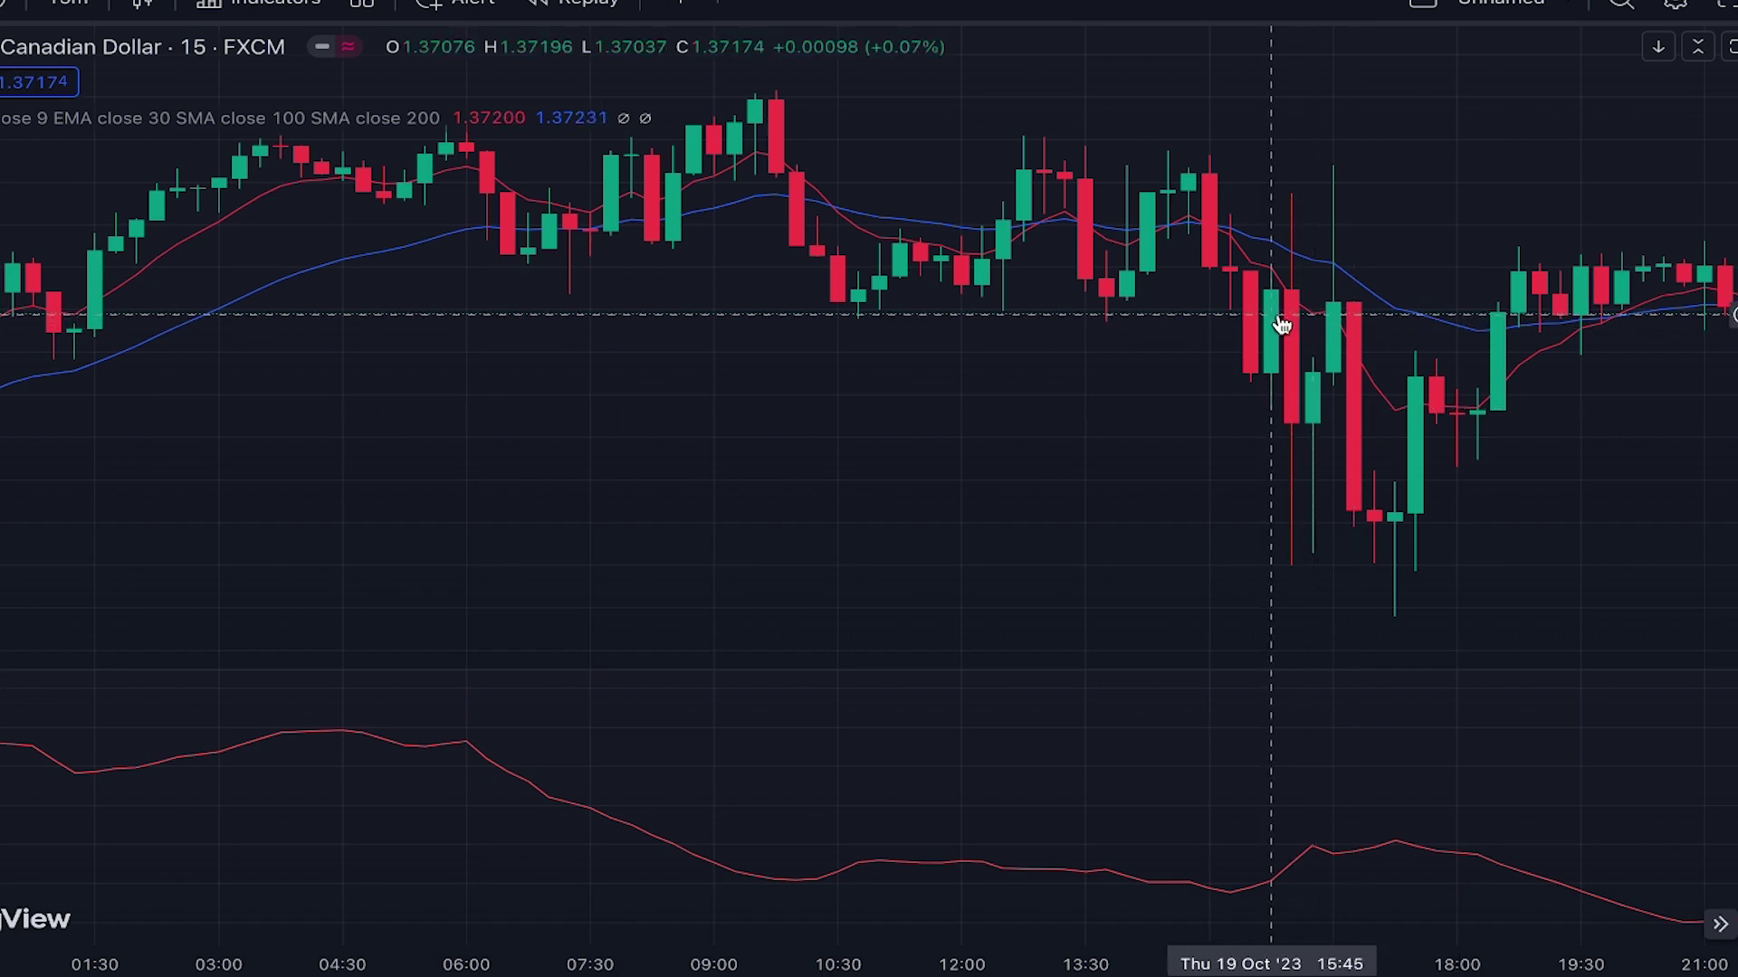
pyautogui.hscroll(2, 1375, 424)
pyautogui.hscroll(5, 1374, 423)
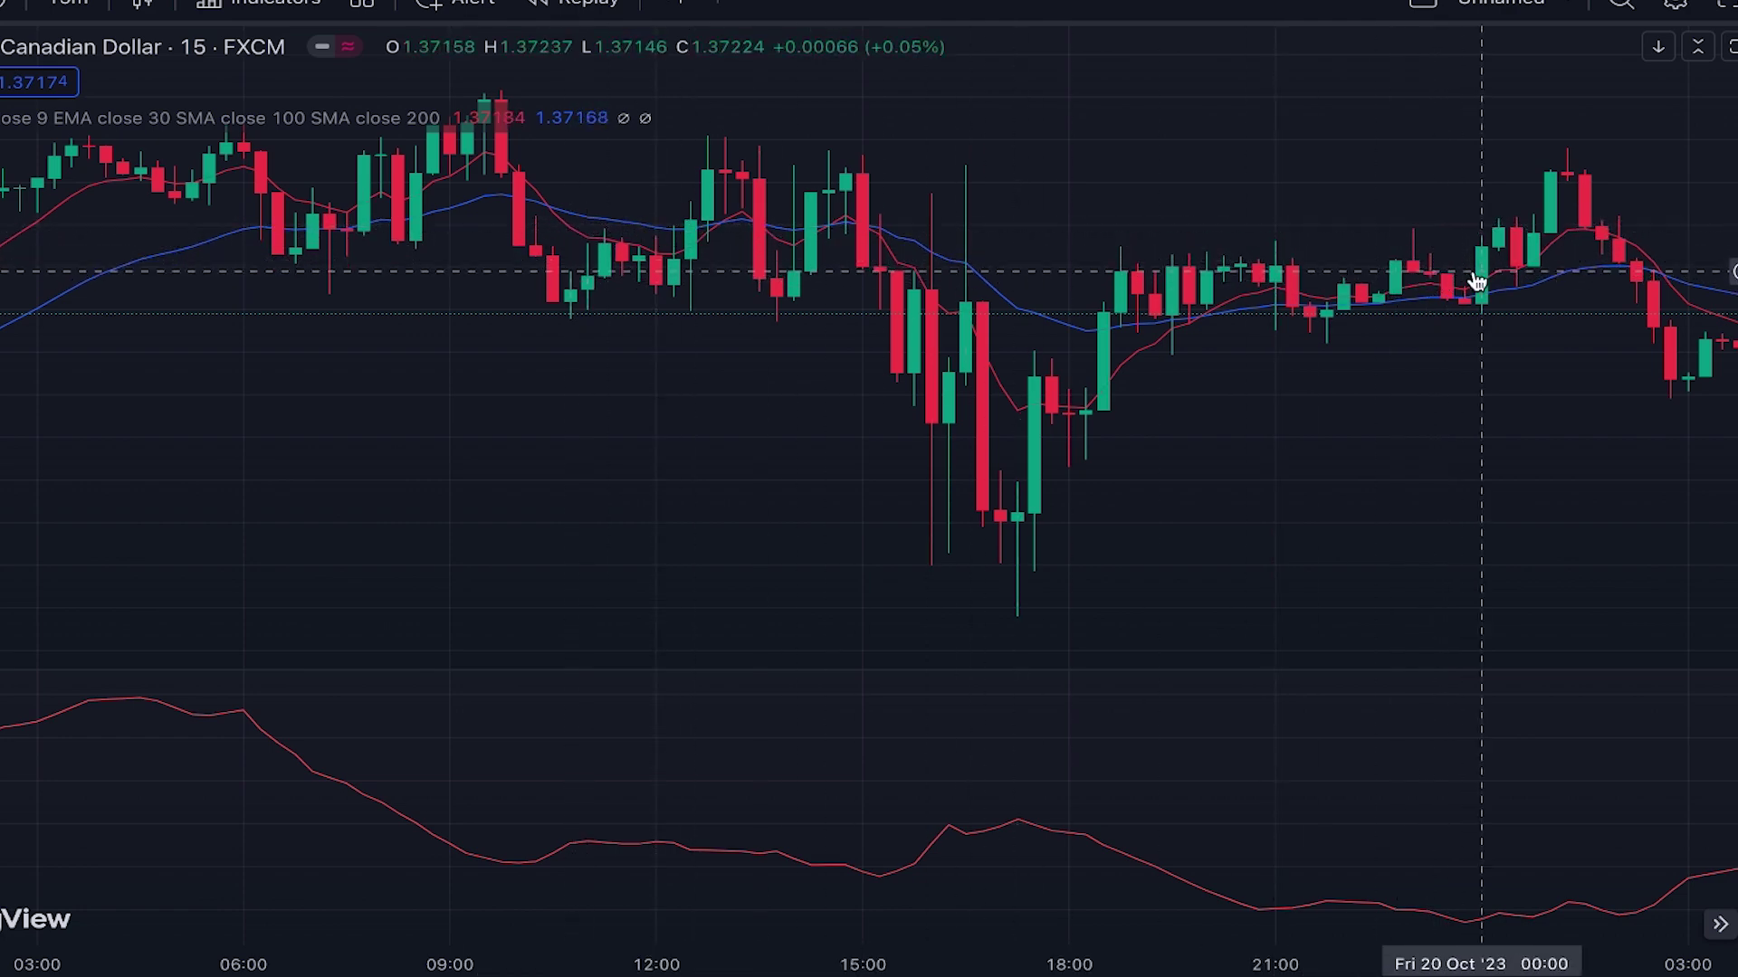
pyautogui.hscroll(-10, 729, 361)
pyautogui.hscroll(-10, 726, 365)
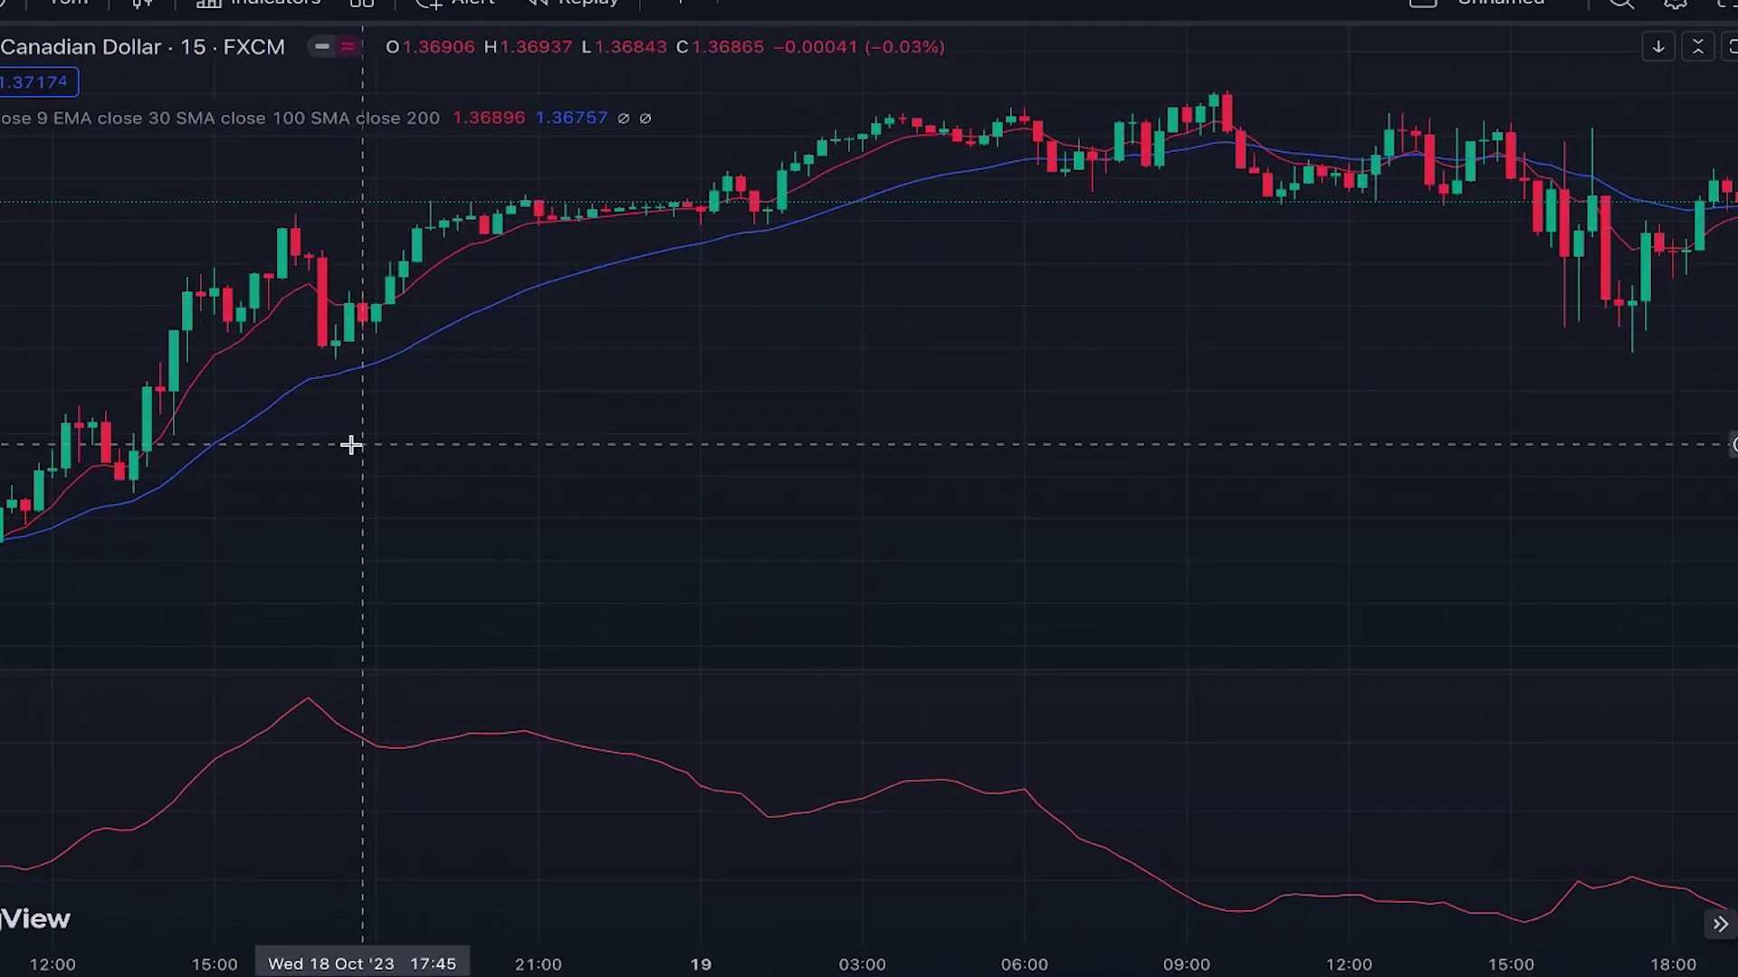
pyautogui.scroll(3, 295, 450)
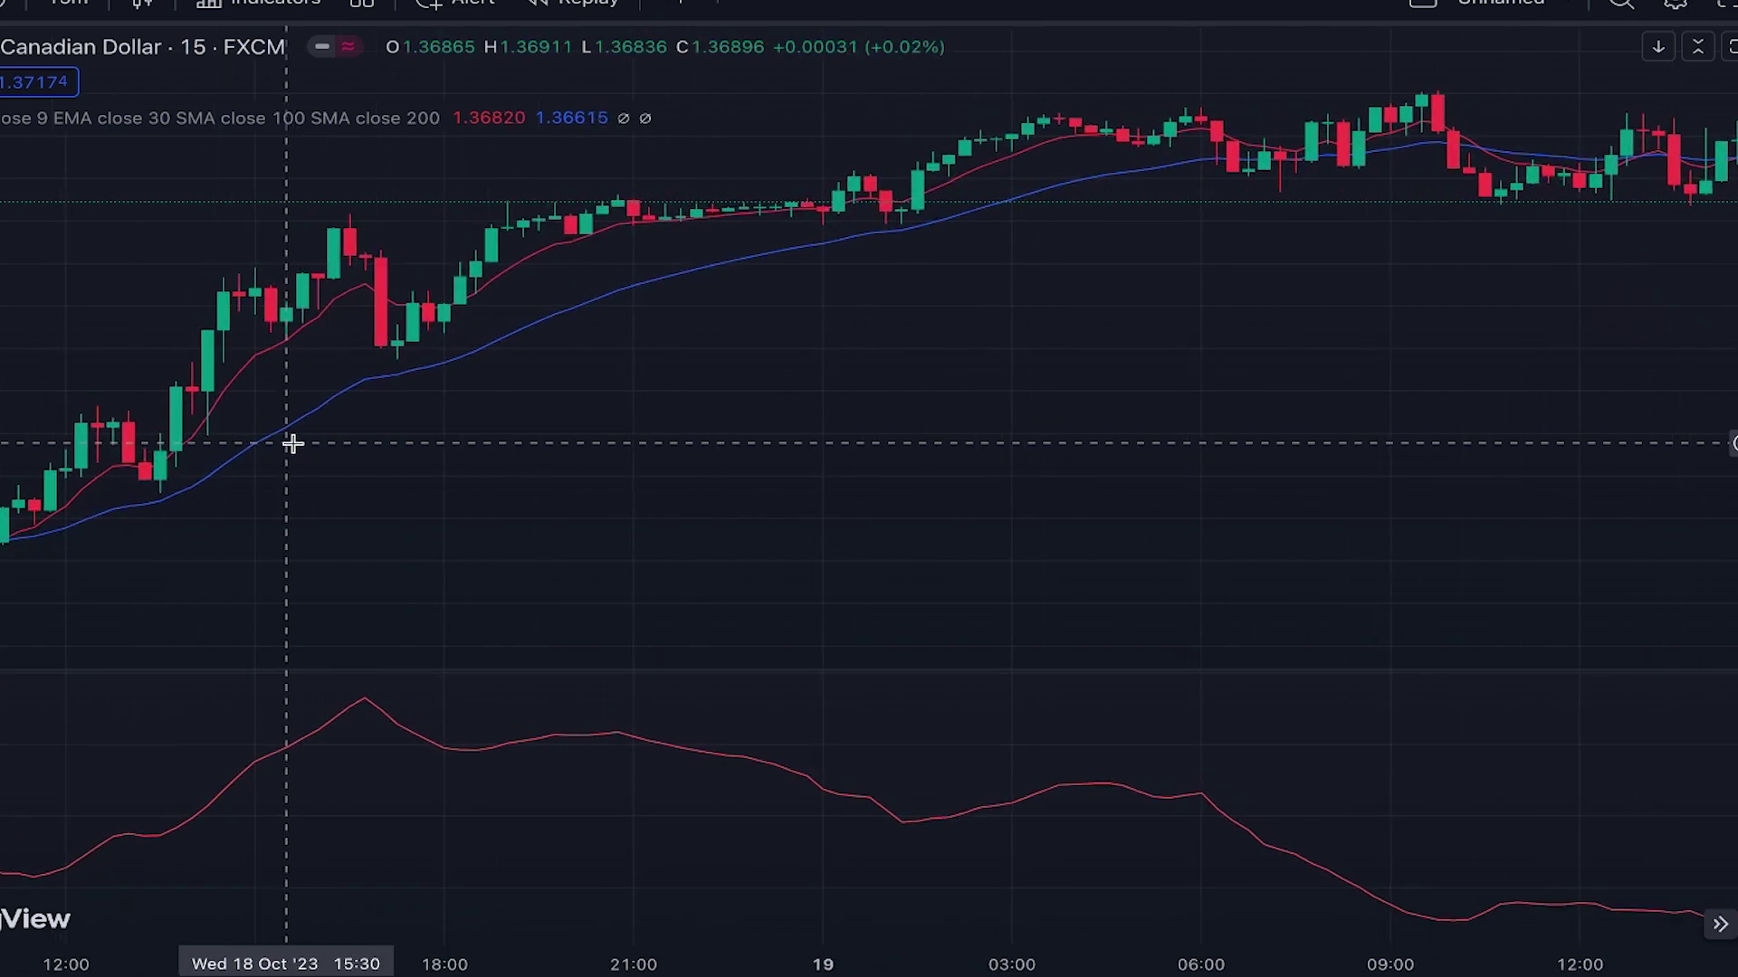
pyautogui.scroll(3, 292, 443)
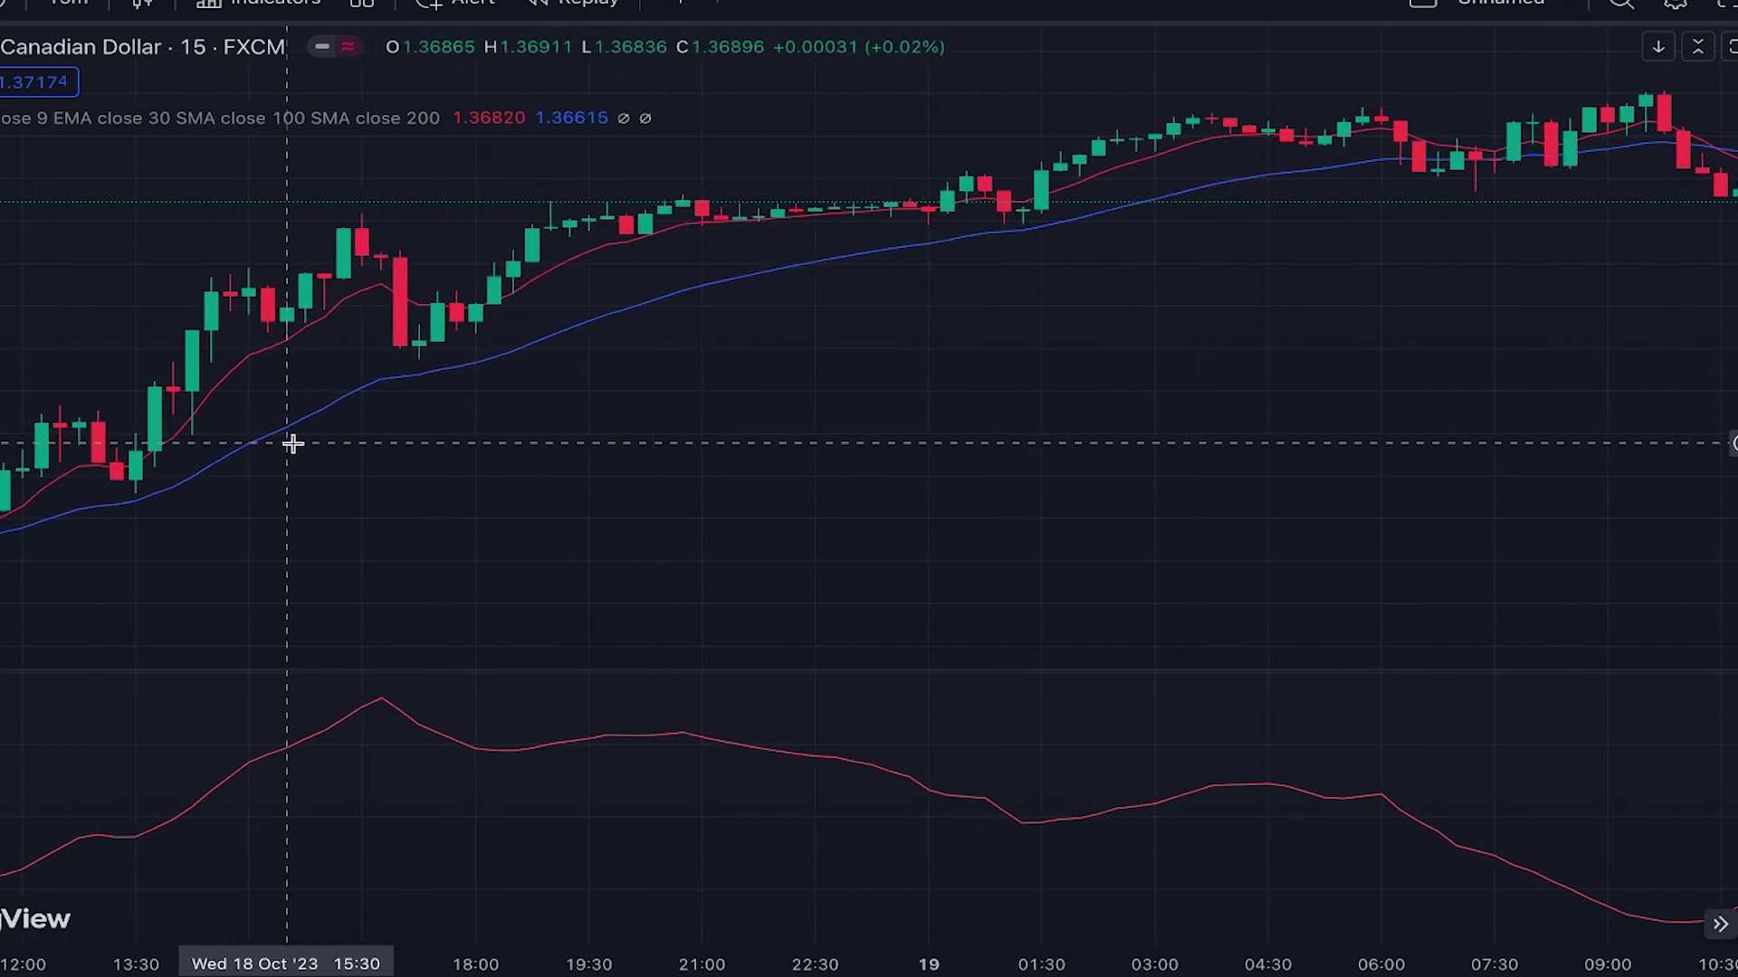